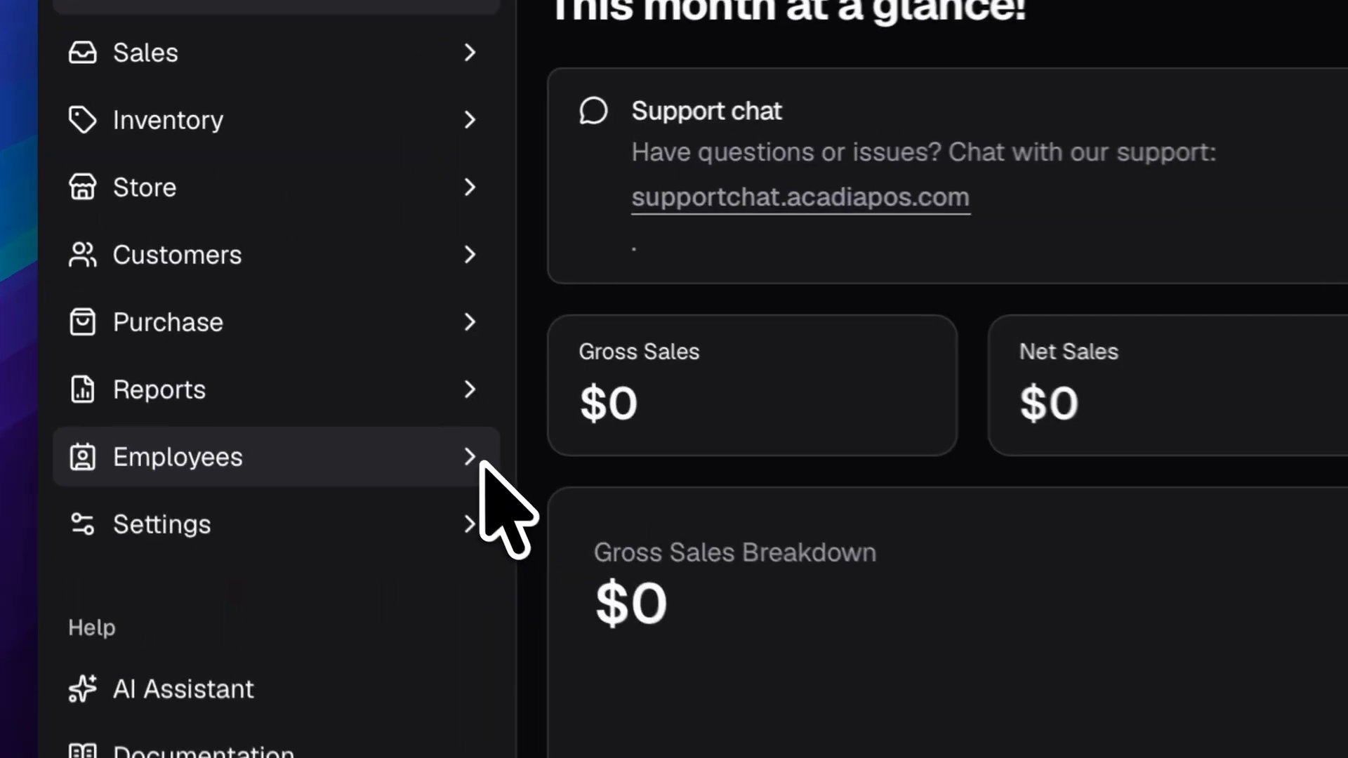
Expand the Employees section in the sidebar and show the Employees list.
{"action": "left_click", "coordinate": [481, 456]}
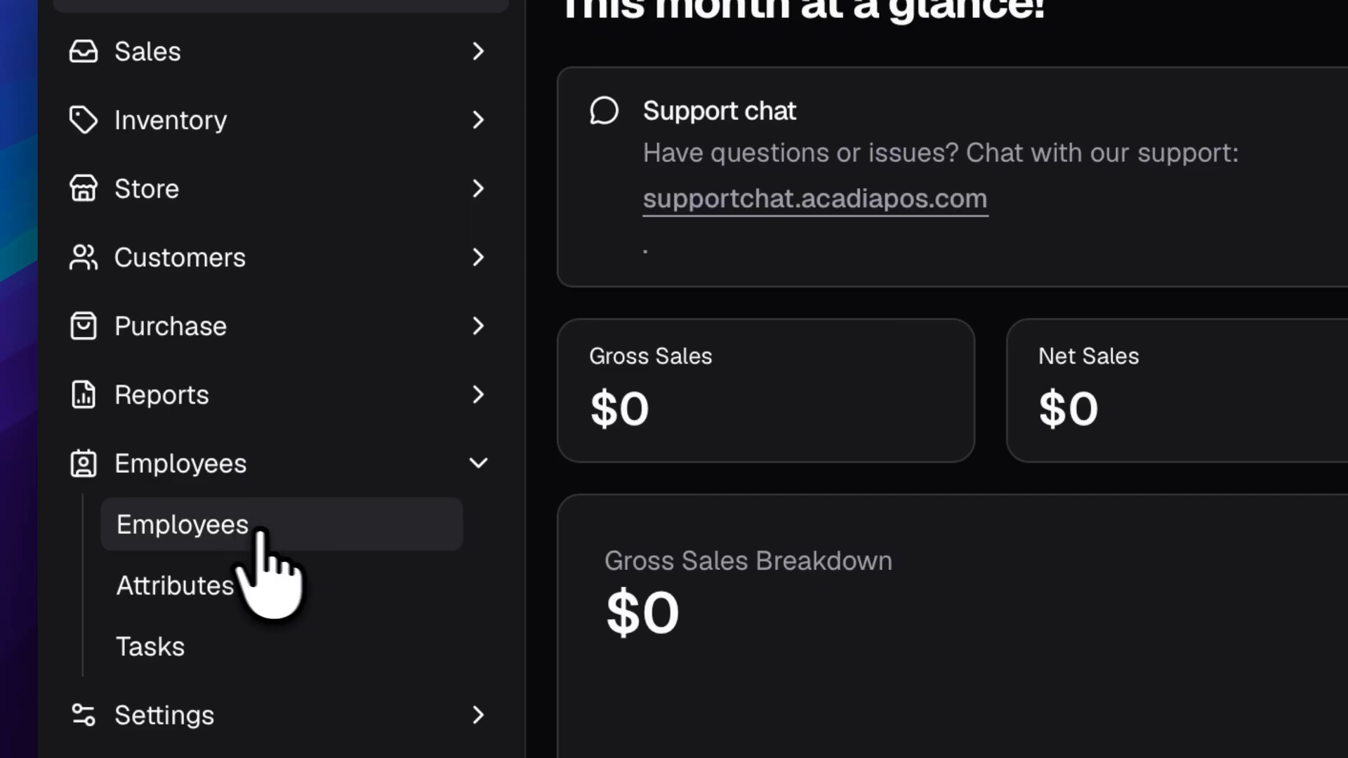
{"action": "left_click", "coordinate": [310, 520]}
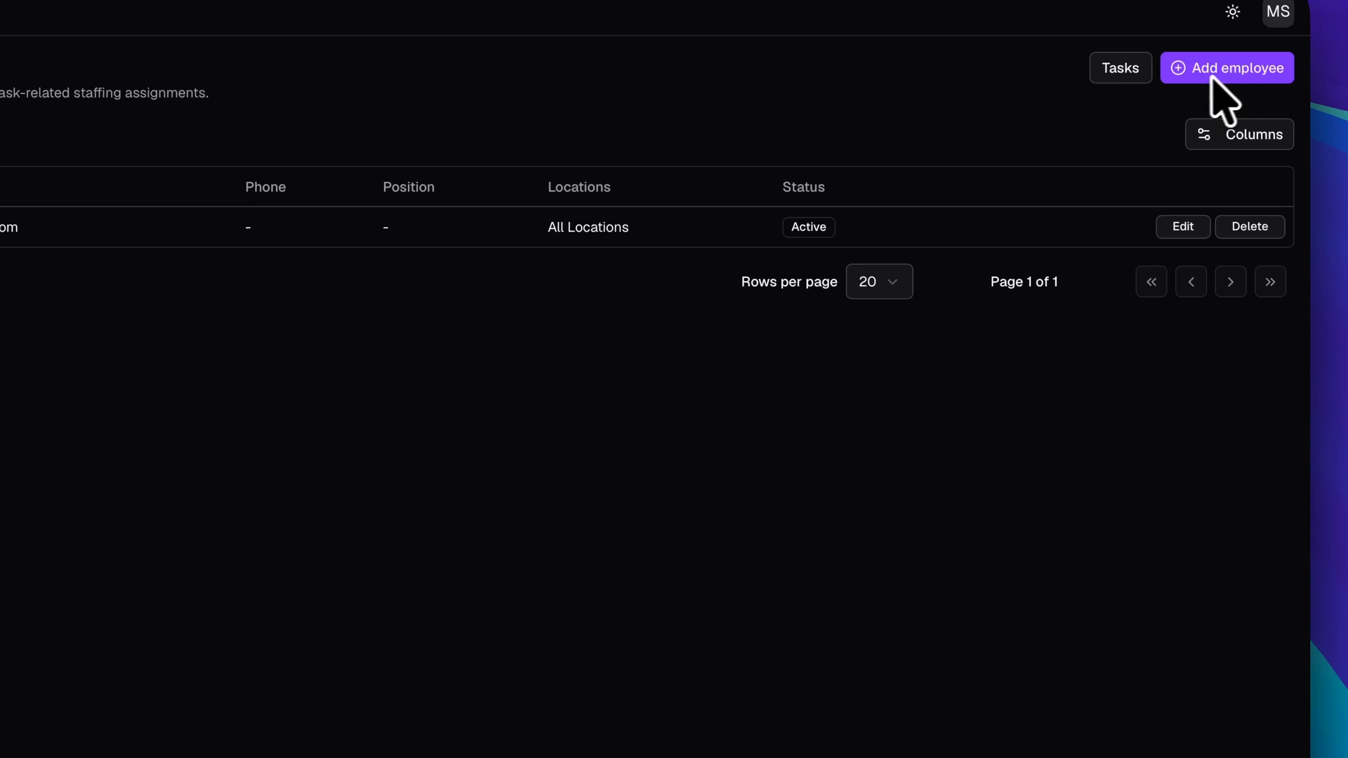
Start a new employee and enter their first name, last name, e-mail address and phone number.
{"action": "left_click", "coordinate": [1233, 73]}
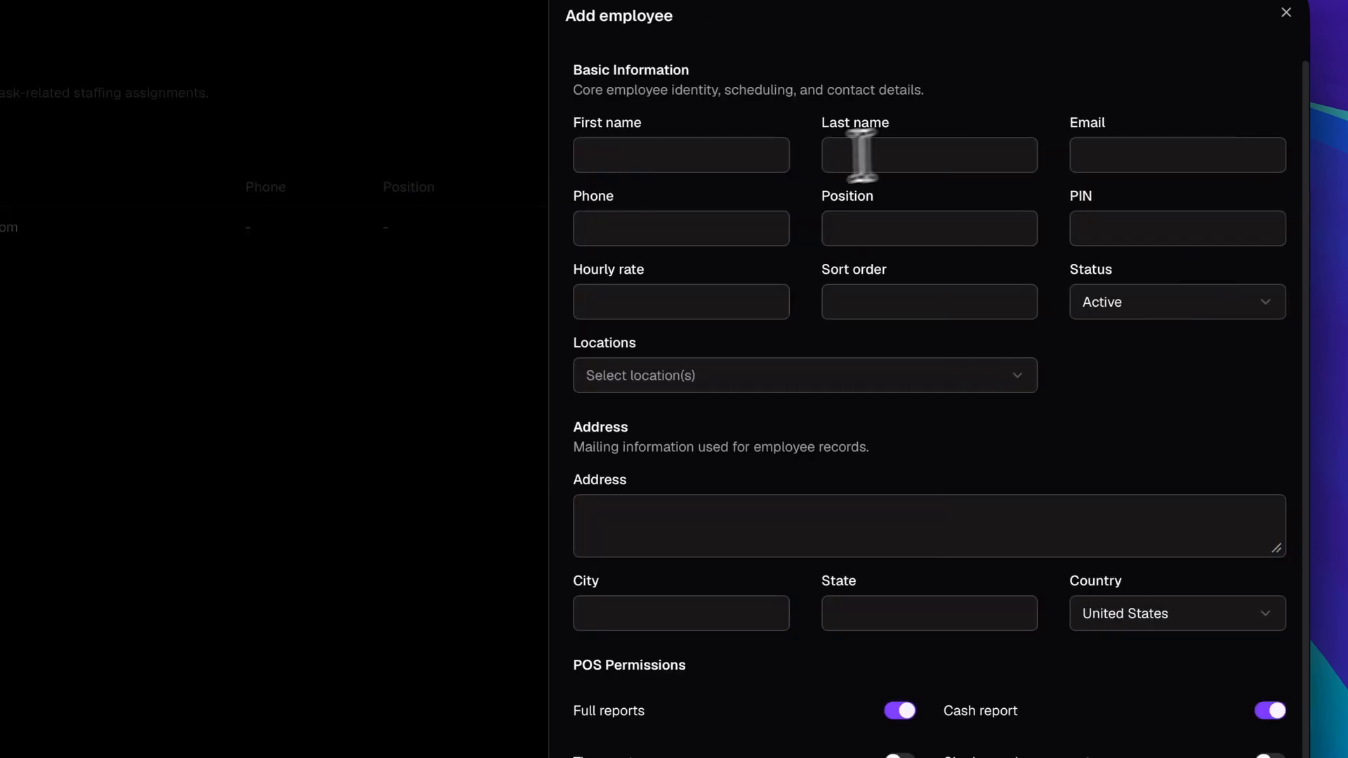
{"action": "left_click", "coordinate": [788, 166]}
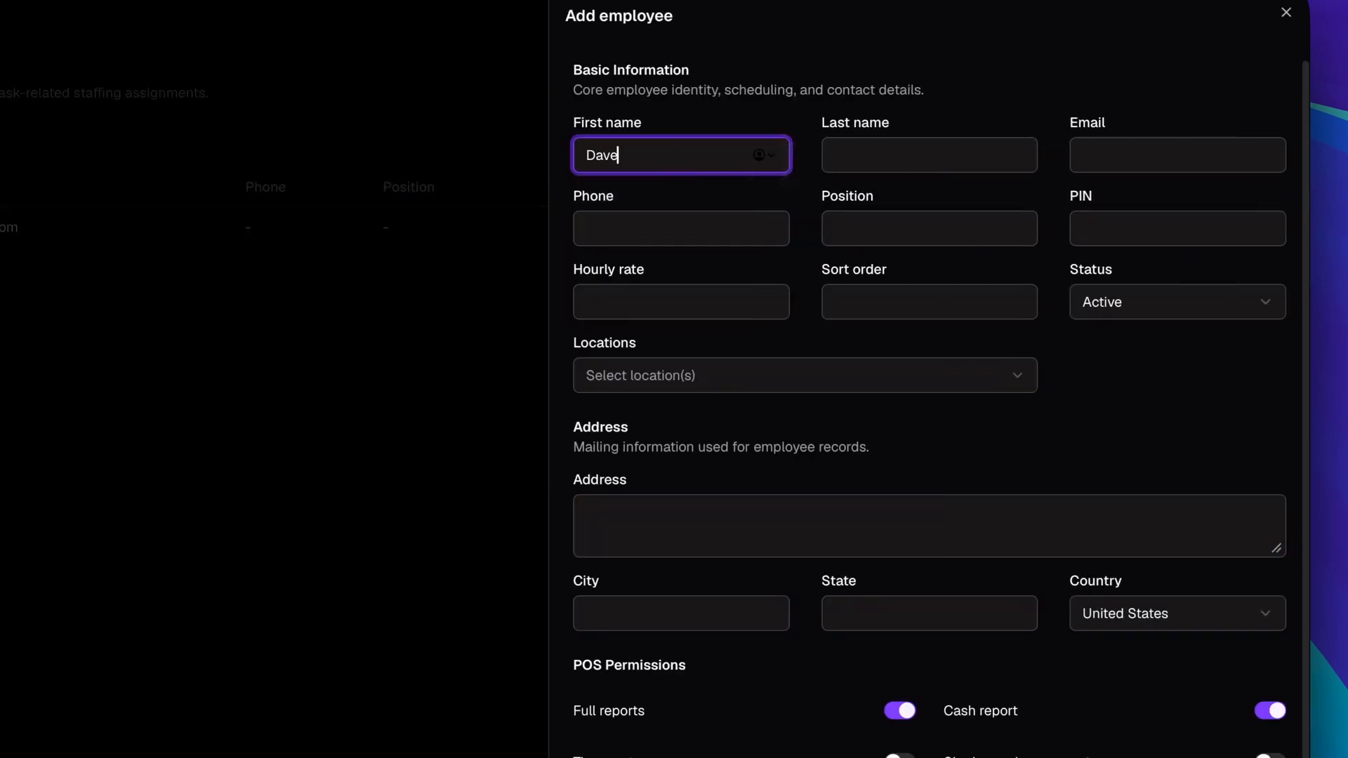
{"action": "left_click", "coordinate": [894, 159]}
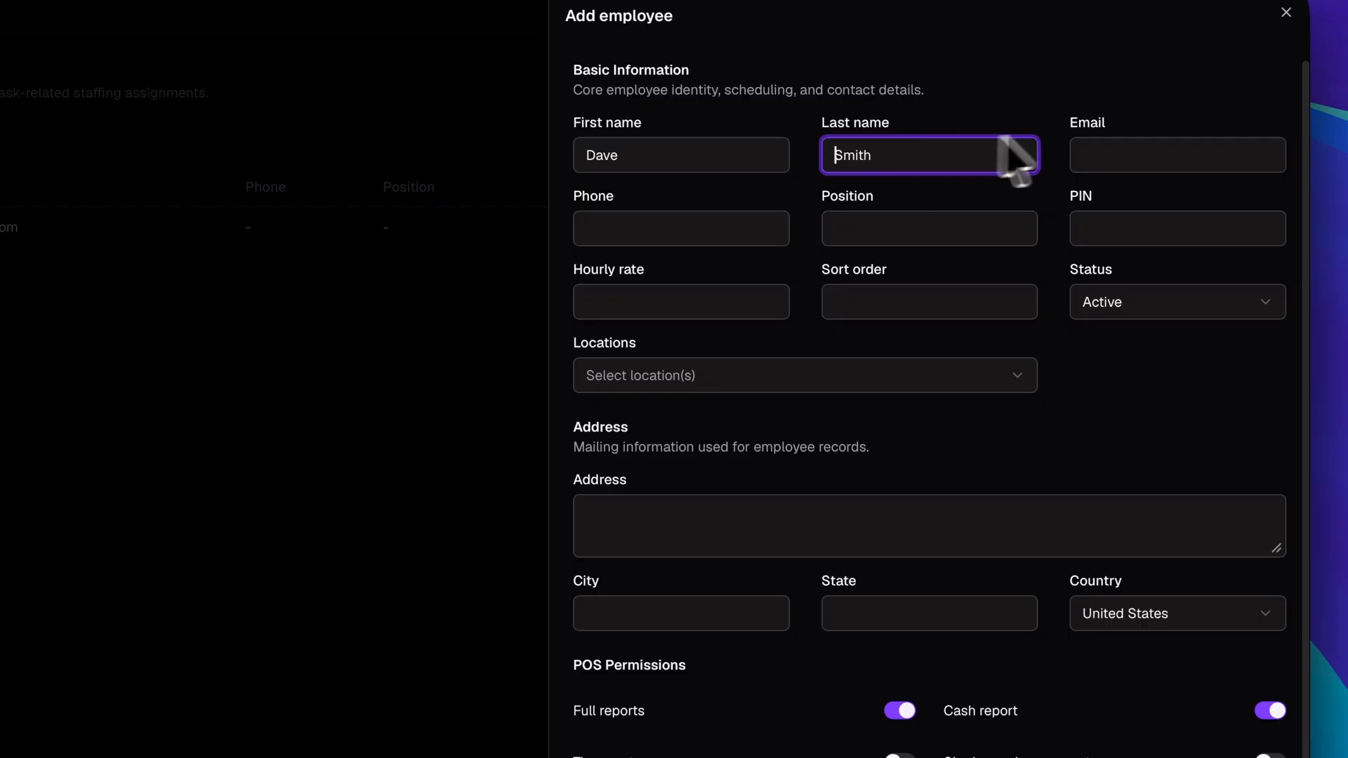
{"action": "left_click", "coordinate": [1127, 156]}
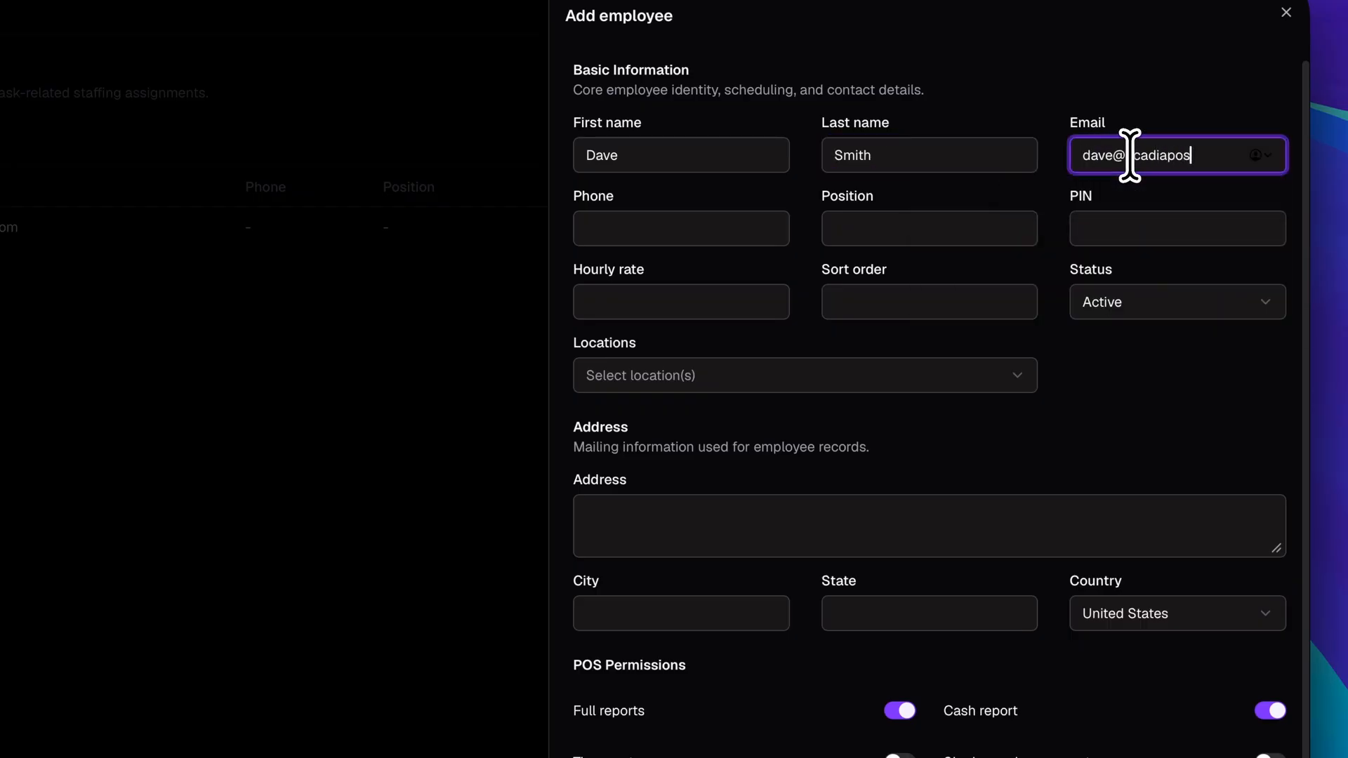
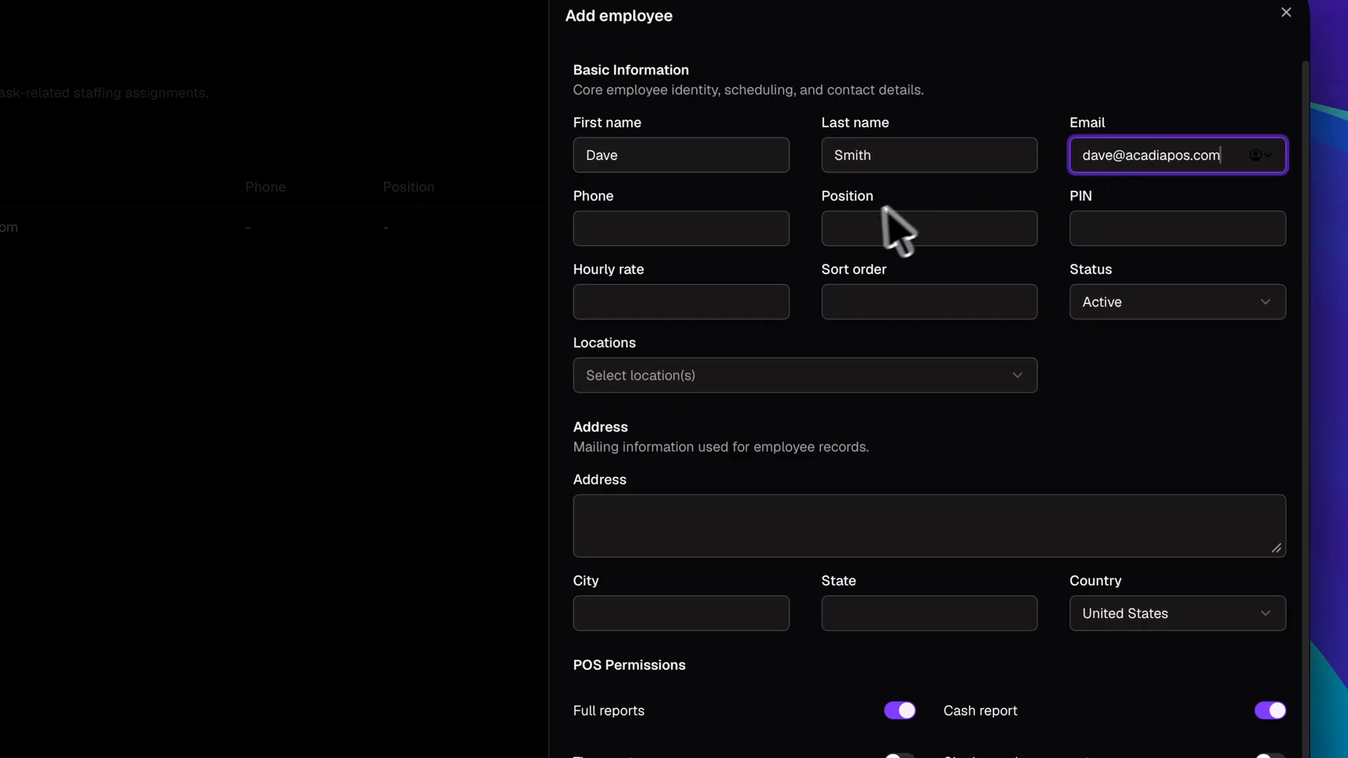
{"action": "left_click", "coordinate": [774, 233]}
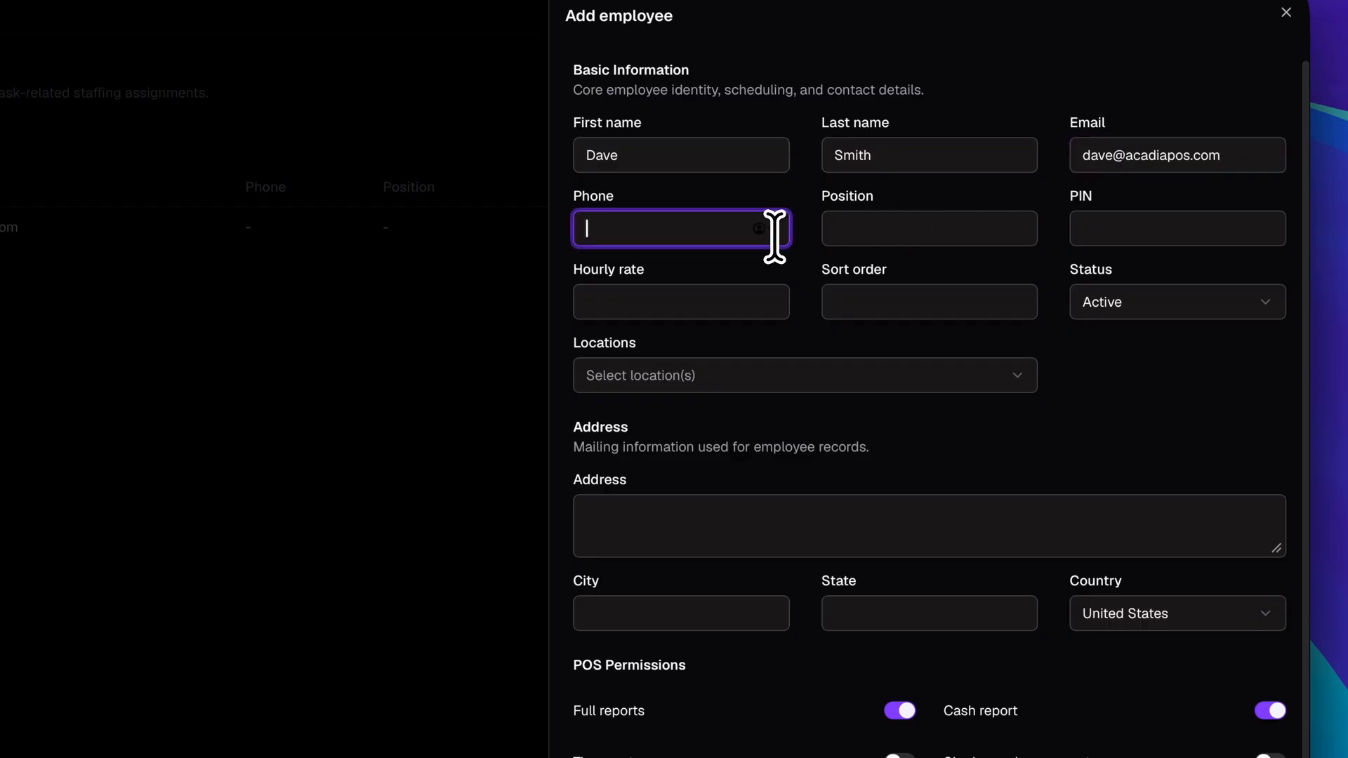
{"action": "type", "text": "123456789"}
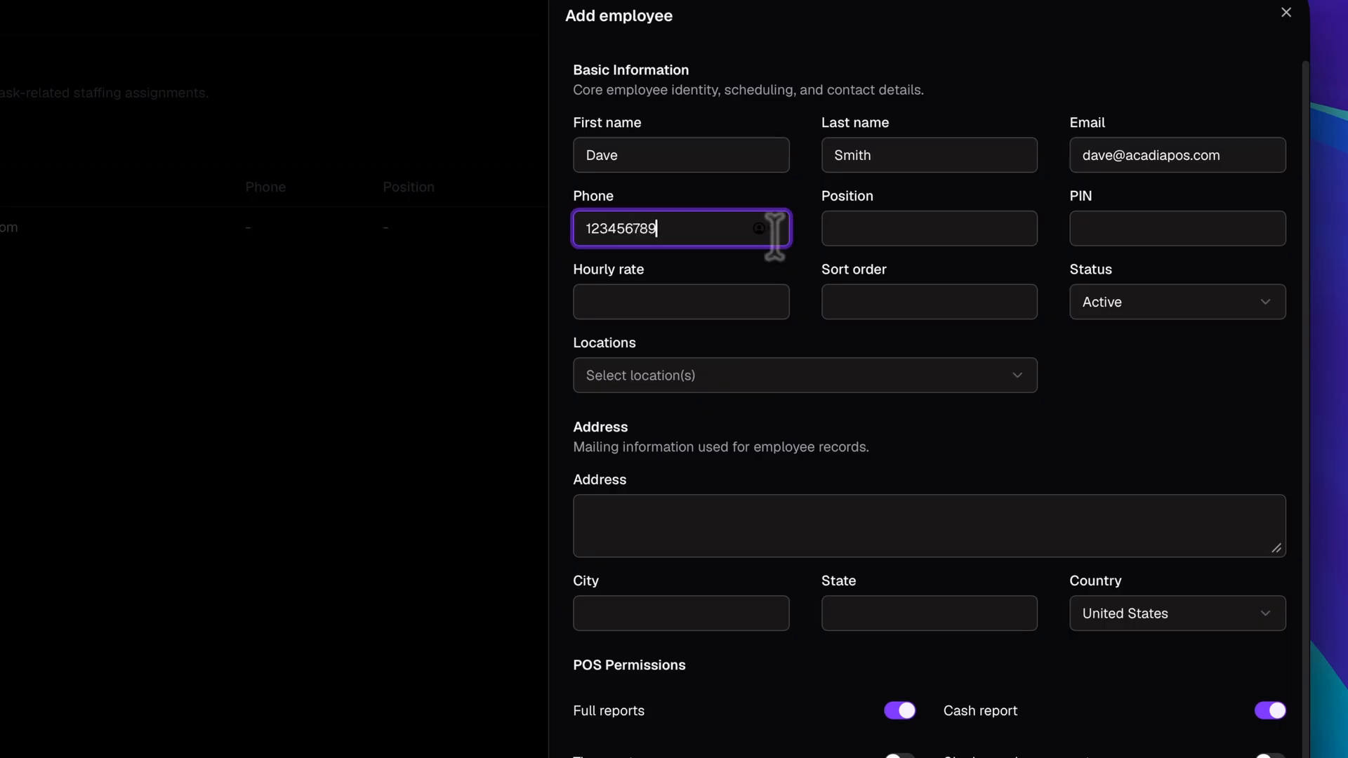
Set position to Manager, enter a PIN, hourly rate 30 and sort order 1.
{"action": "left_click", "coordinate": [818, 231]}
{"action": "type", "text": "Manager"}
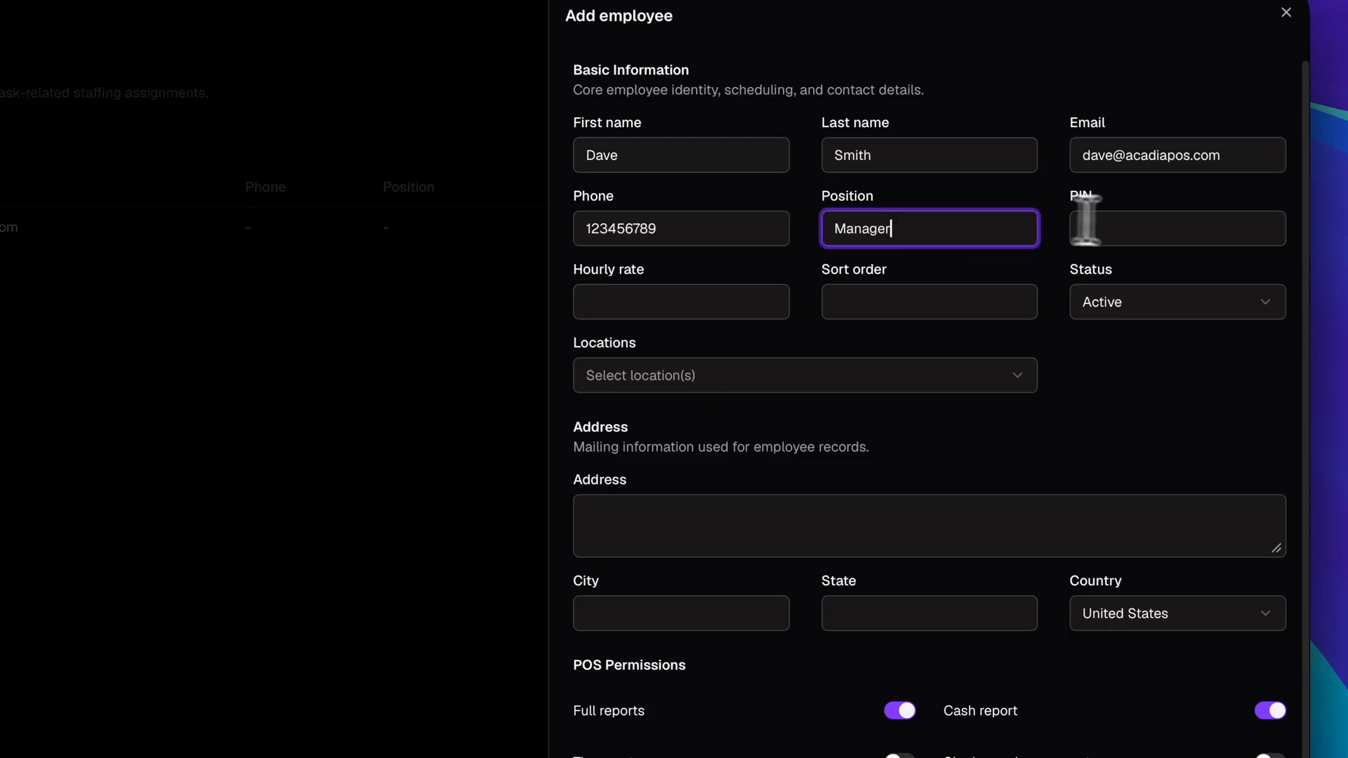
{"action": "left_click", "coordinate": [1126, 226]}
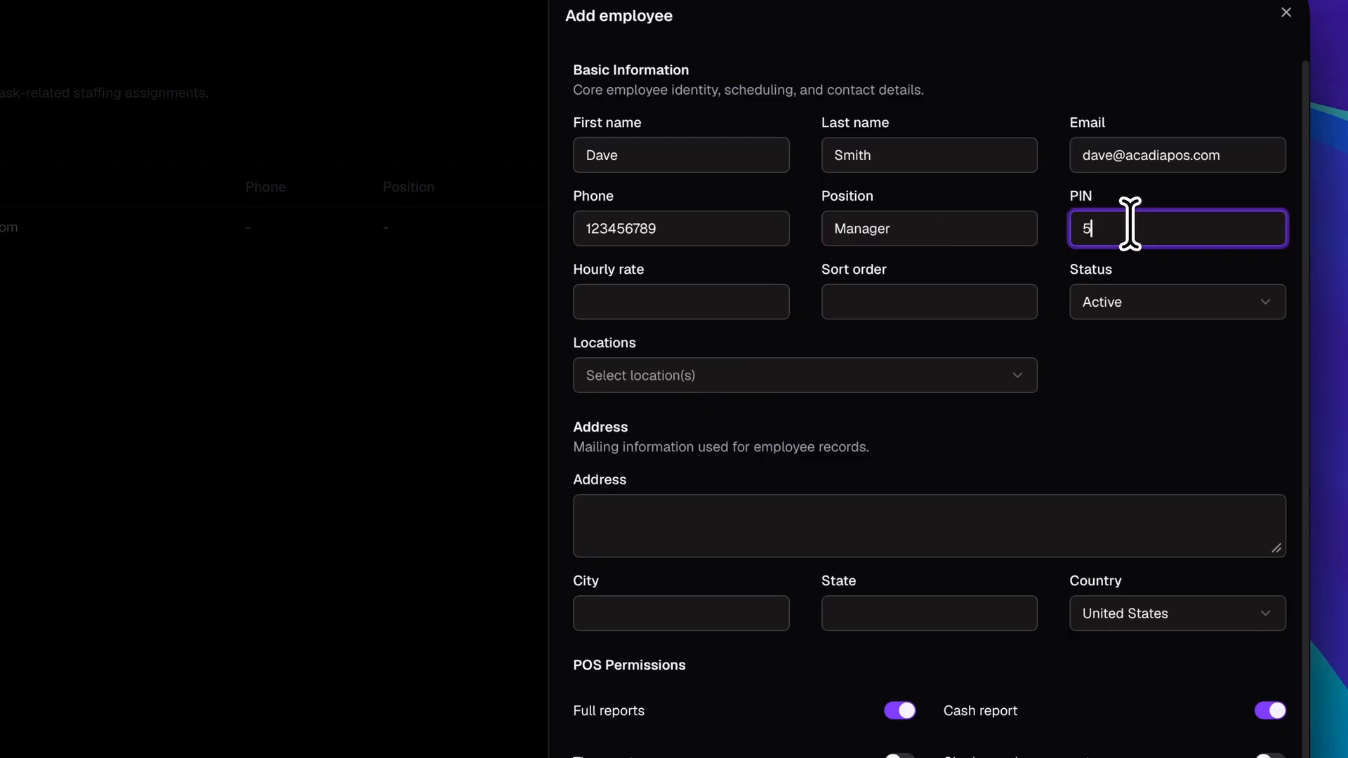
{"action": "left_click", "coordinate": [758, 308]}
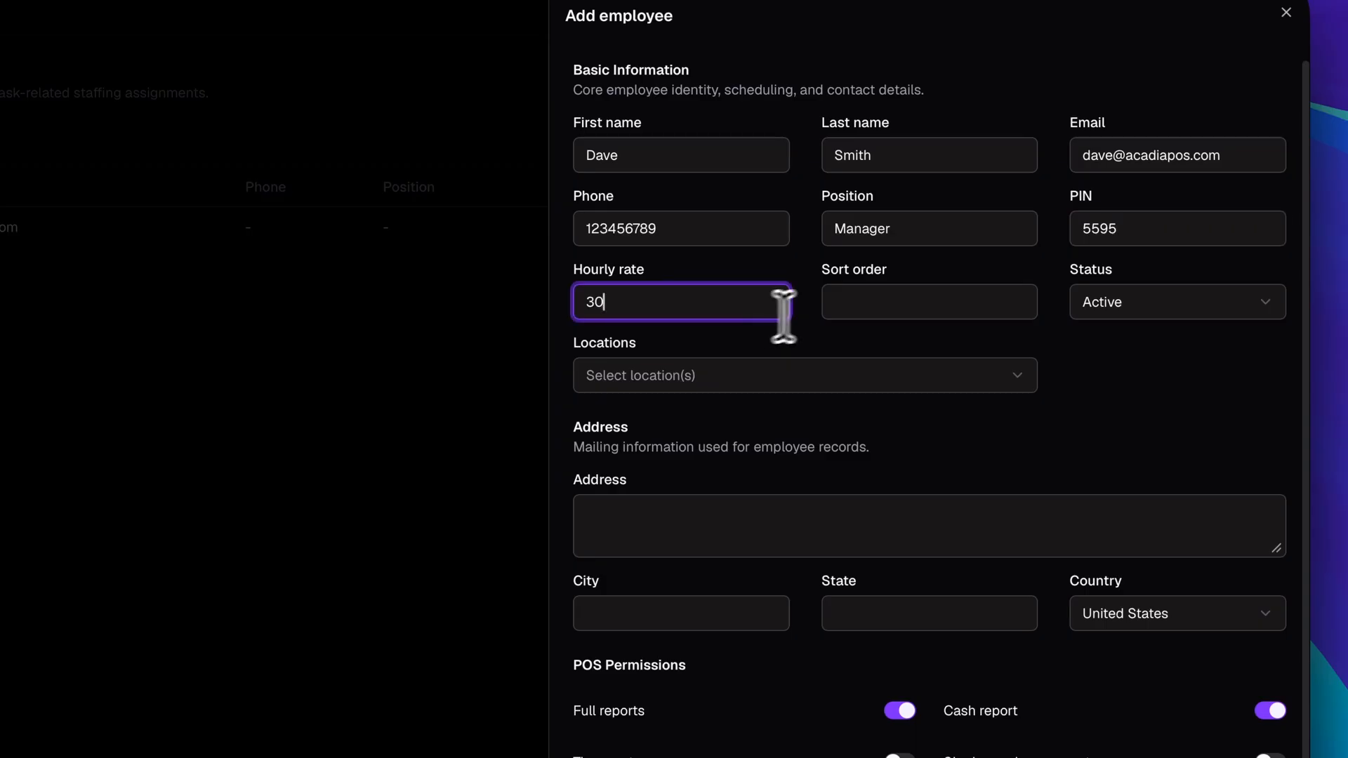
{"action": "left_click", "coordinate": [852, 309]}
{"action": "type", "text": "1"}
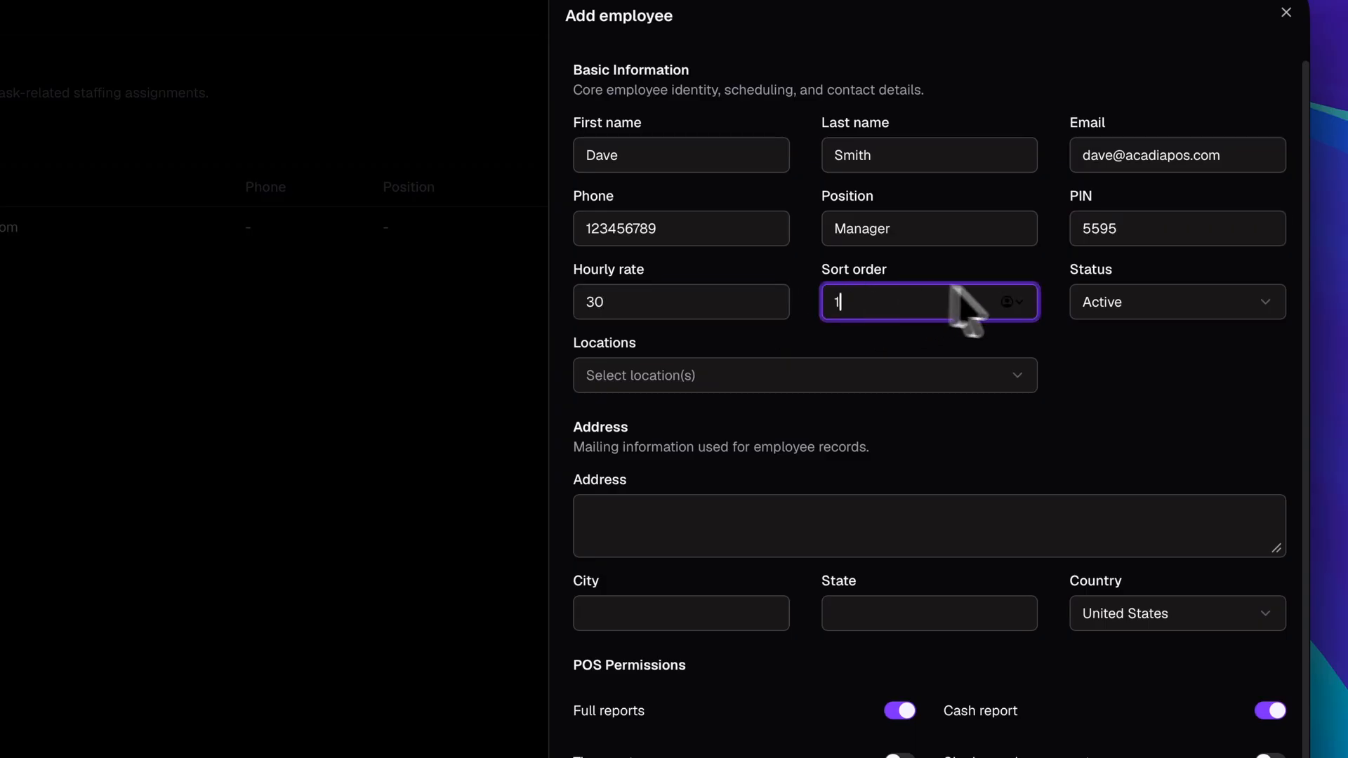
{"action": "left_click", "coordinate": [1084, 303]}
Keep status Active, assign the Maria Pizza_demo location, and enter the street address.
{"action": "left_click", "coordinate": [1109, 344]}
{"action": "left_click", "coordinate": [1003, 376]}
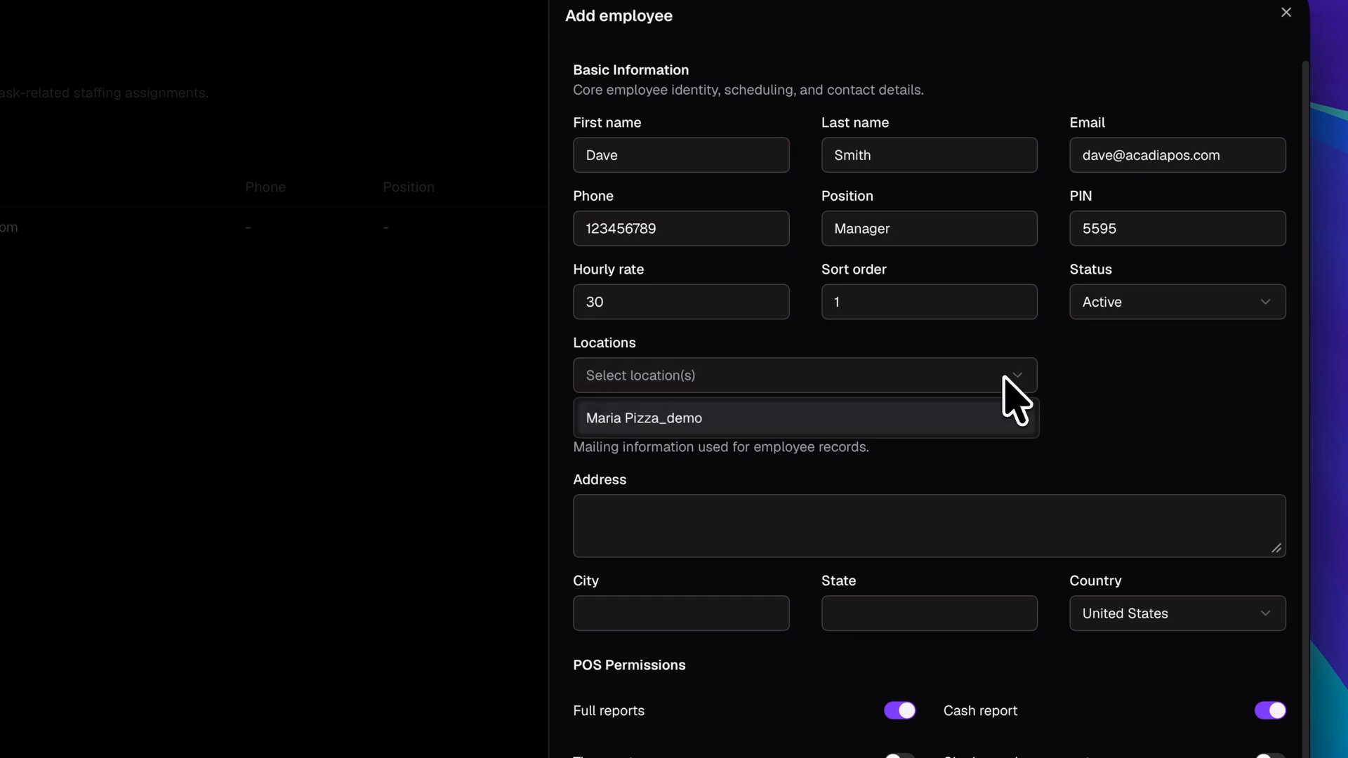
{"action": "left_click", "coordinate": [716, 420]}
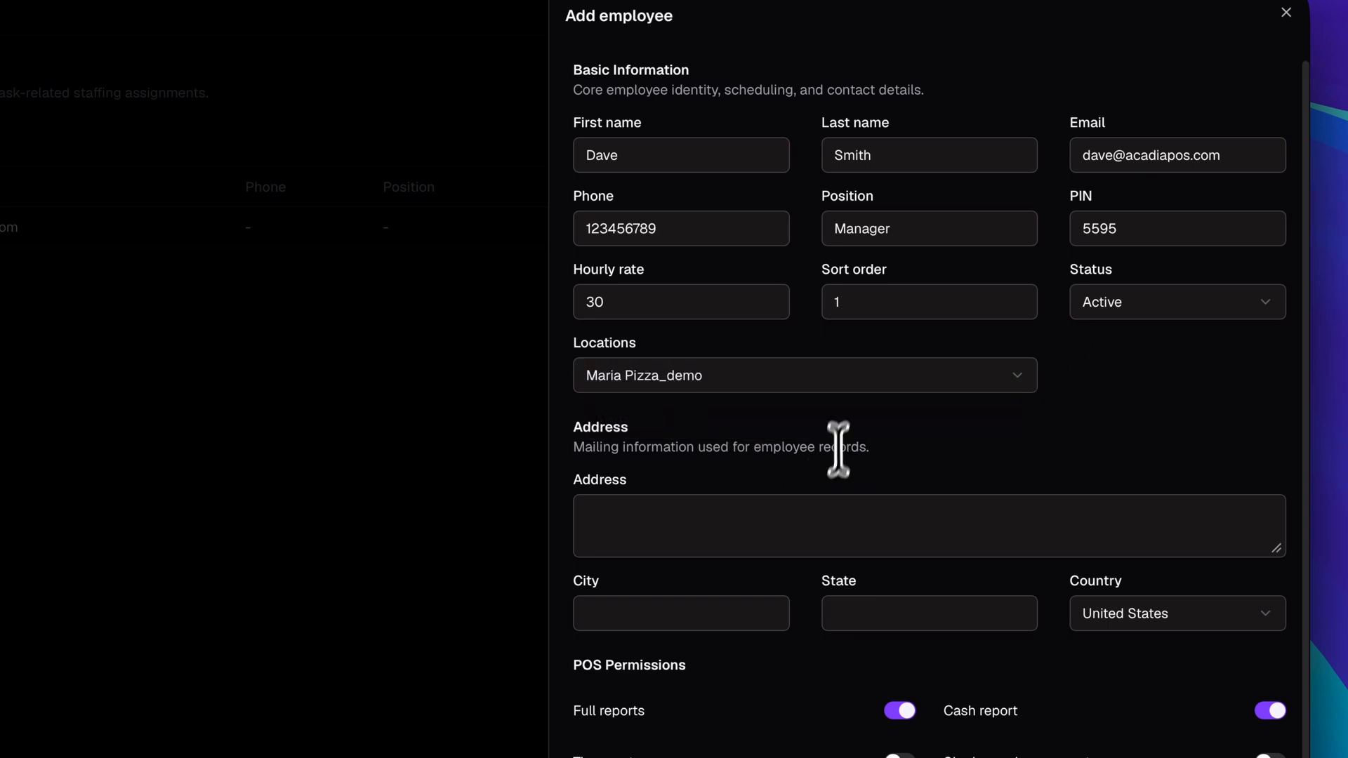
{"action": "left_click", "coordinate": [840, 523]}
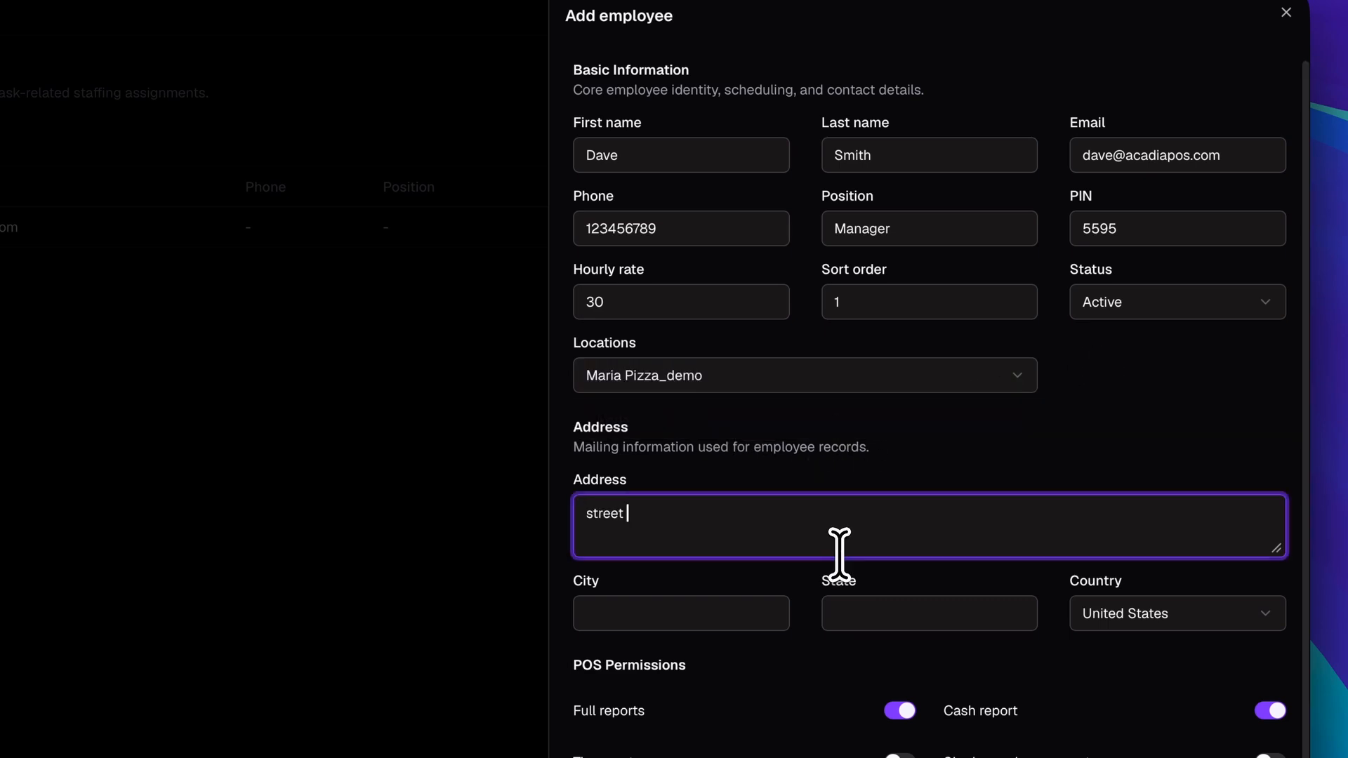
{"action": "type", "text": "street 123, city, state, United States."}
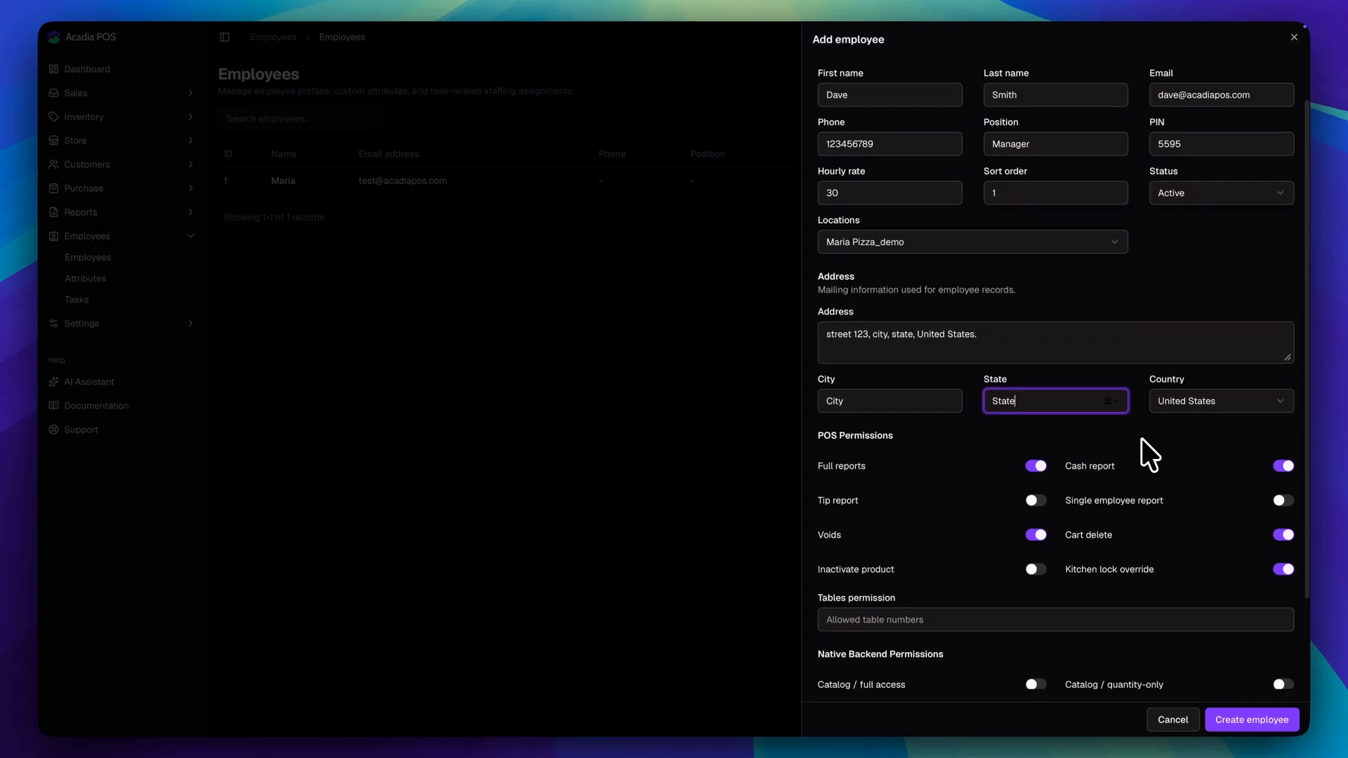
{"action": "scroll", "coordinate": [1141, 438], "scroll_direction": "down", "scroll_amount": 2}
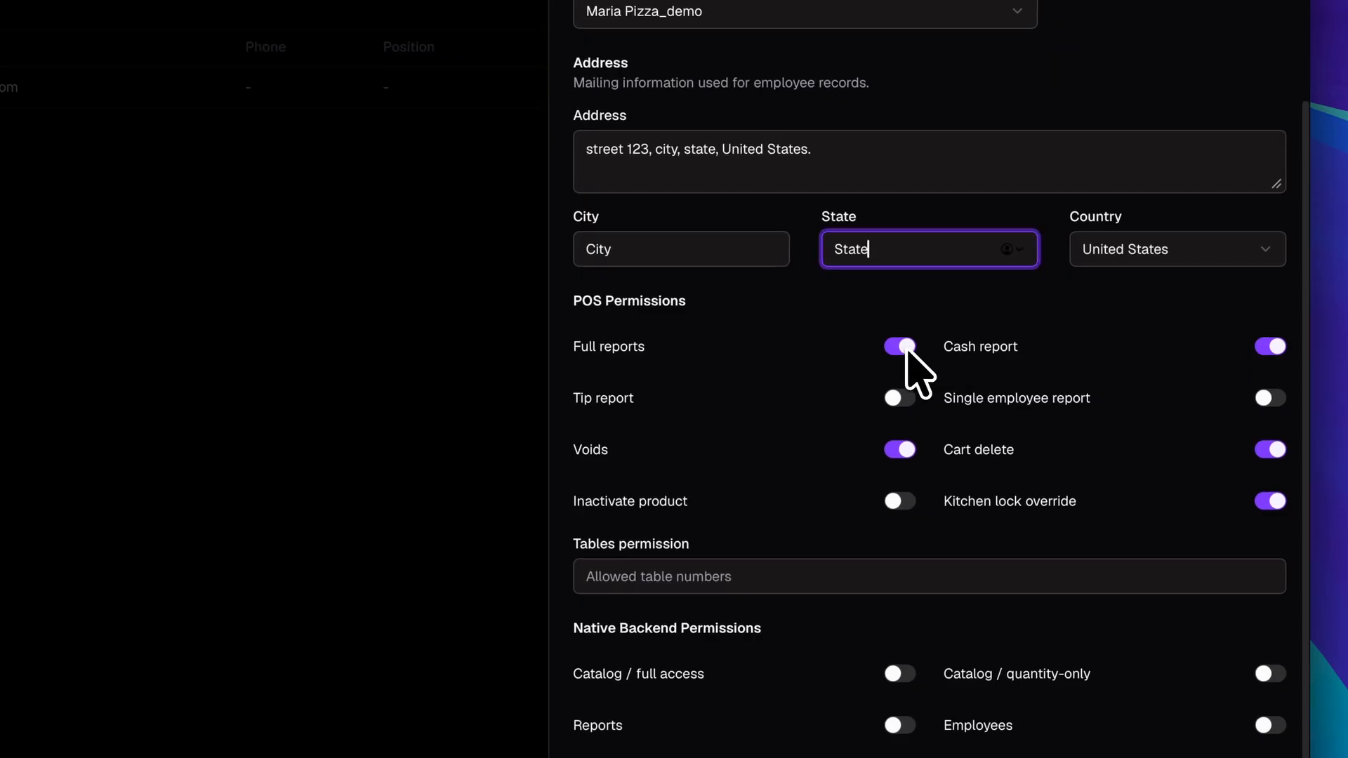
Keep Full reports enabled and turn on the Tip report POS permission.
{"action": "left_click", "coordinate": [904, 349]}
{"action": "left_click", "coordinate": [903, 350]}
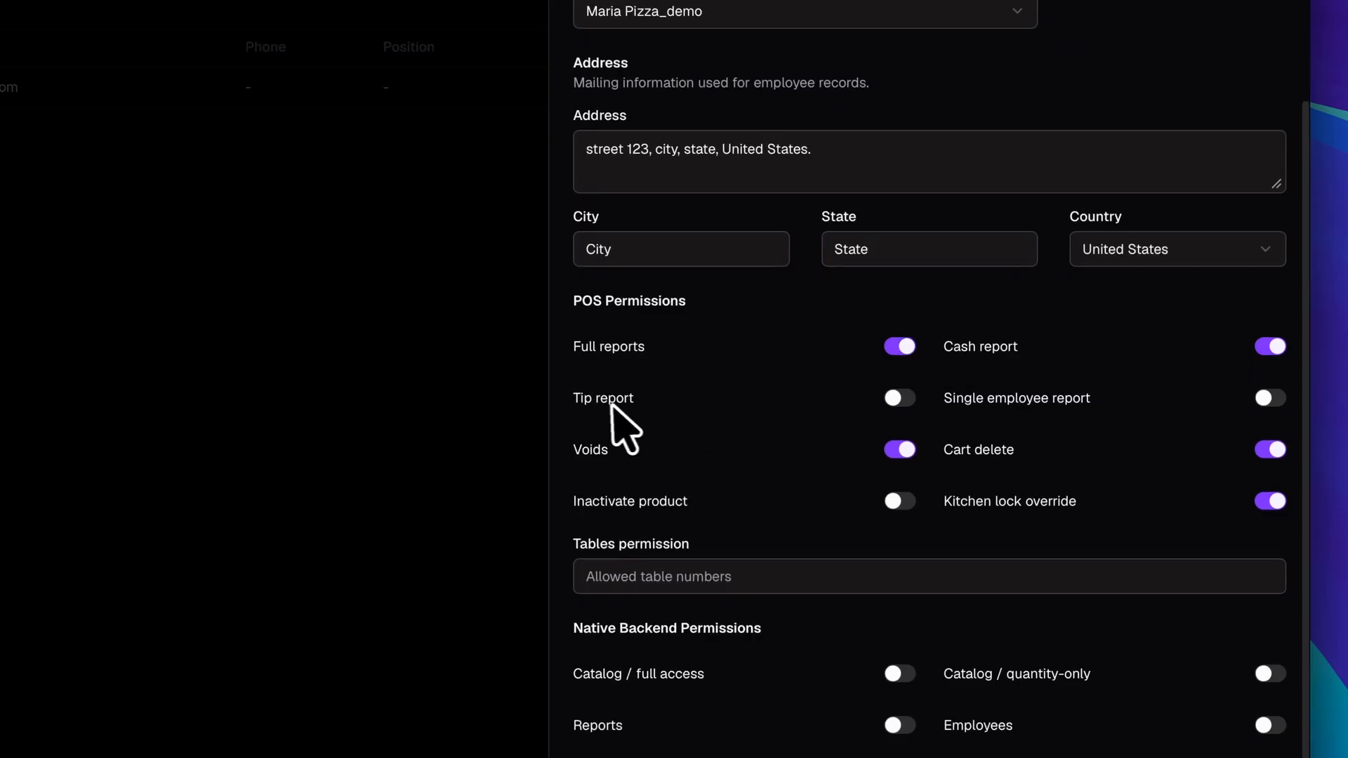
{"action": "left_click", "coordinate": [905, 407]}
{"action": "left_click", "coordinate": [901, 399]}
{"action": "left_click", "coordinate": [901, 400]}
{"action": "scroll", "coordinate": [1193, 358], "scroll_direction": "down", "scroll_amount": 1}
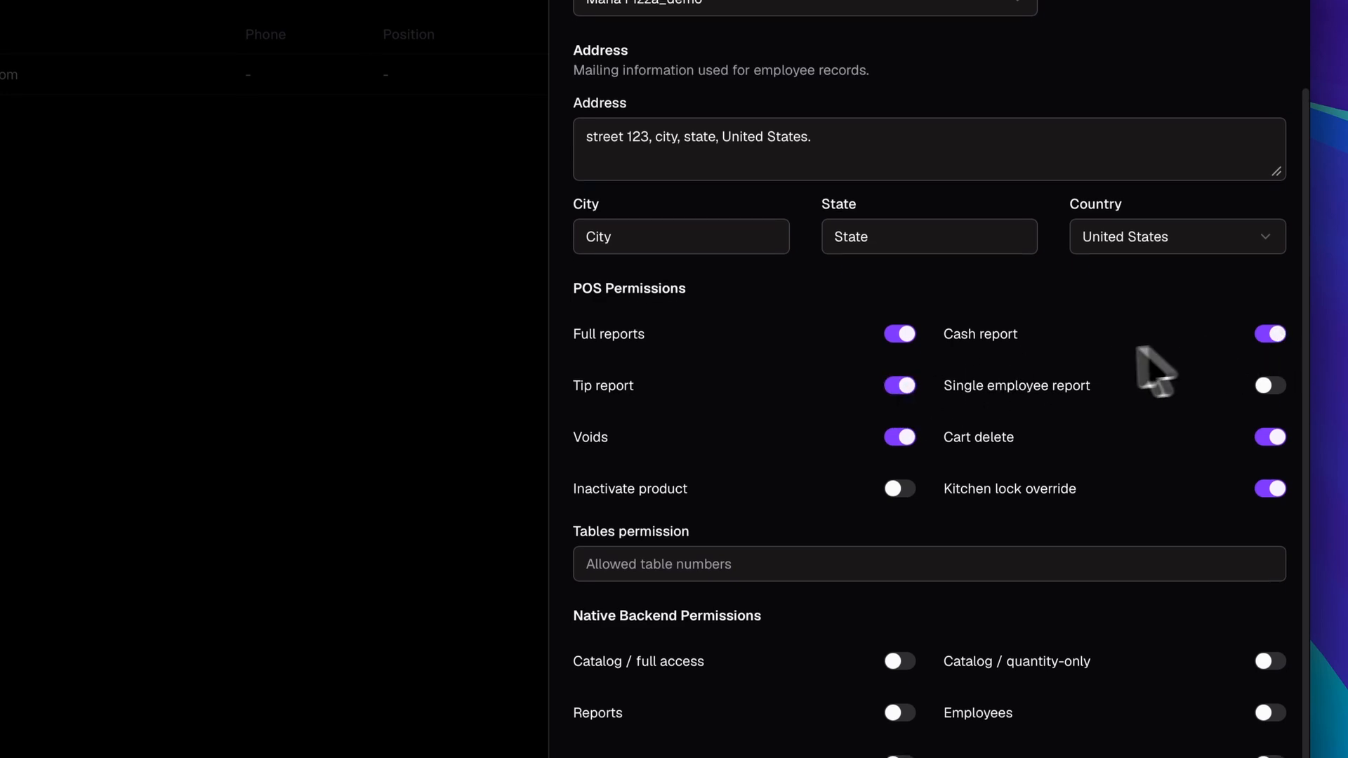
Keep Cash report and Voids on, and enable Single employee report and Inactivate product.
{"action": "left_click", "coordinate": [1281, 336]}
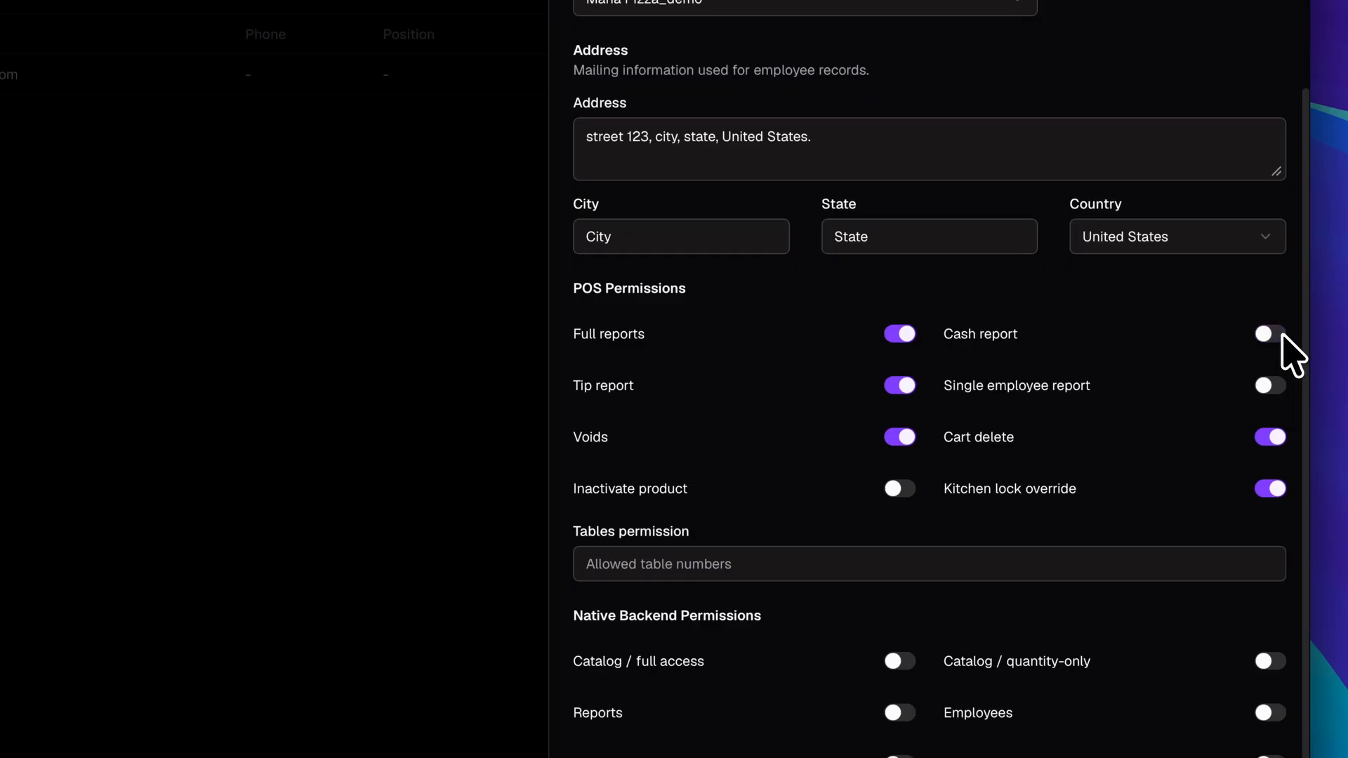
{"action": "left_click", "coordinate": [1282, 337]}
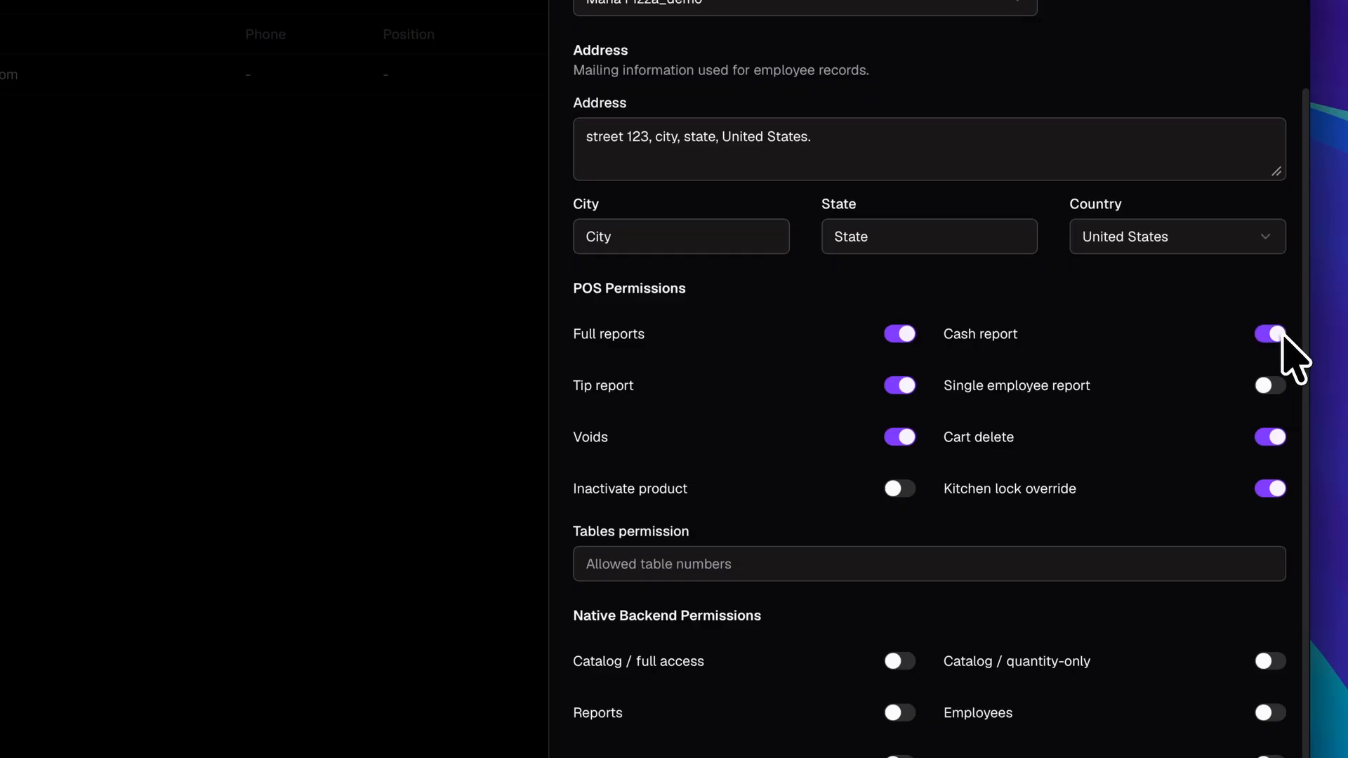
{"action": "left_click", "coordinate": [1269, 387]}
{"action": "left_click", "coordinate": [1270, 389]}
{"action": "left_click", "coordinate": [1270, 390]}
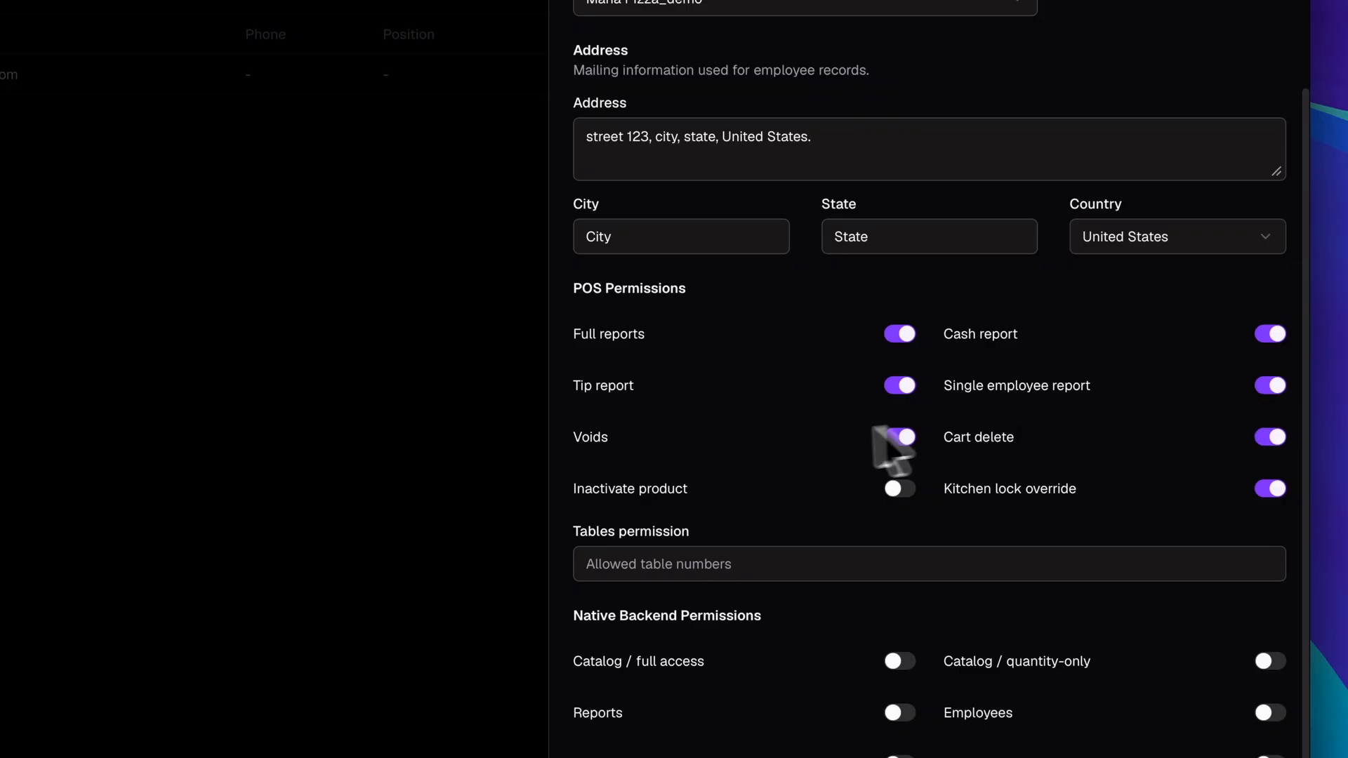
{"action": "scroll", "coordinate": [632, 421], "scroll_direction": "down", "scroll_amount": 1}
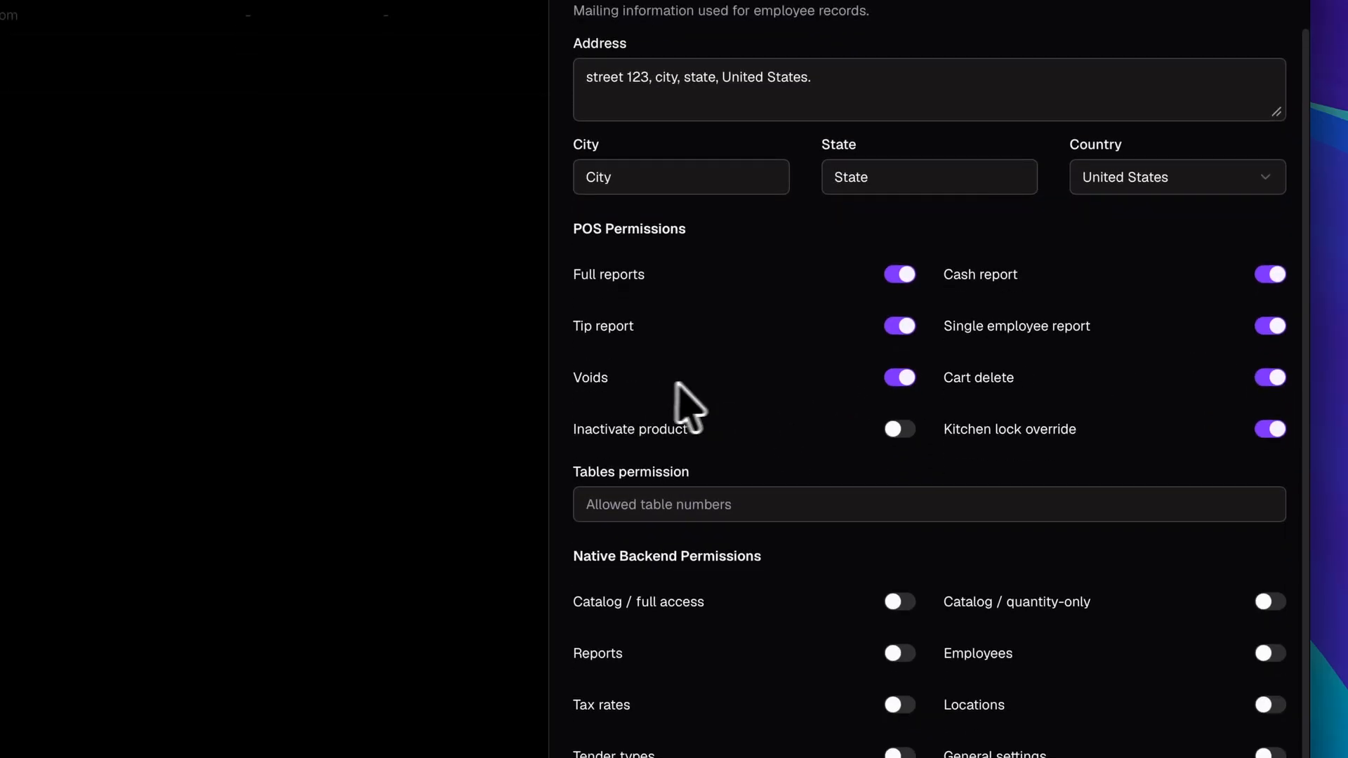
{"action": "left_click", "coordinate": [894, 383]}
{"action": "left_click", "coordinate": [894, 383]}
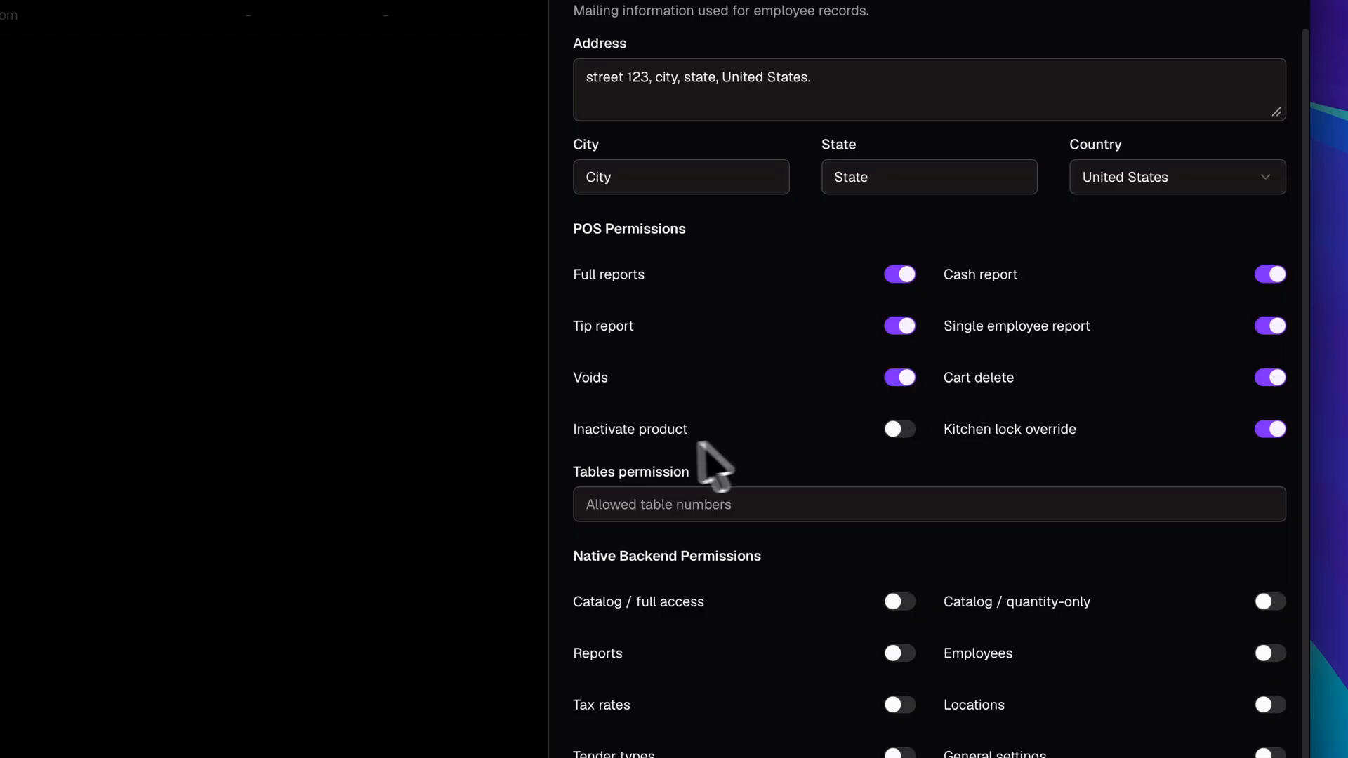
{"action": "left_click", "coordinate": [898, 430]}
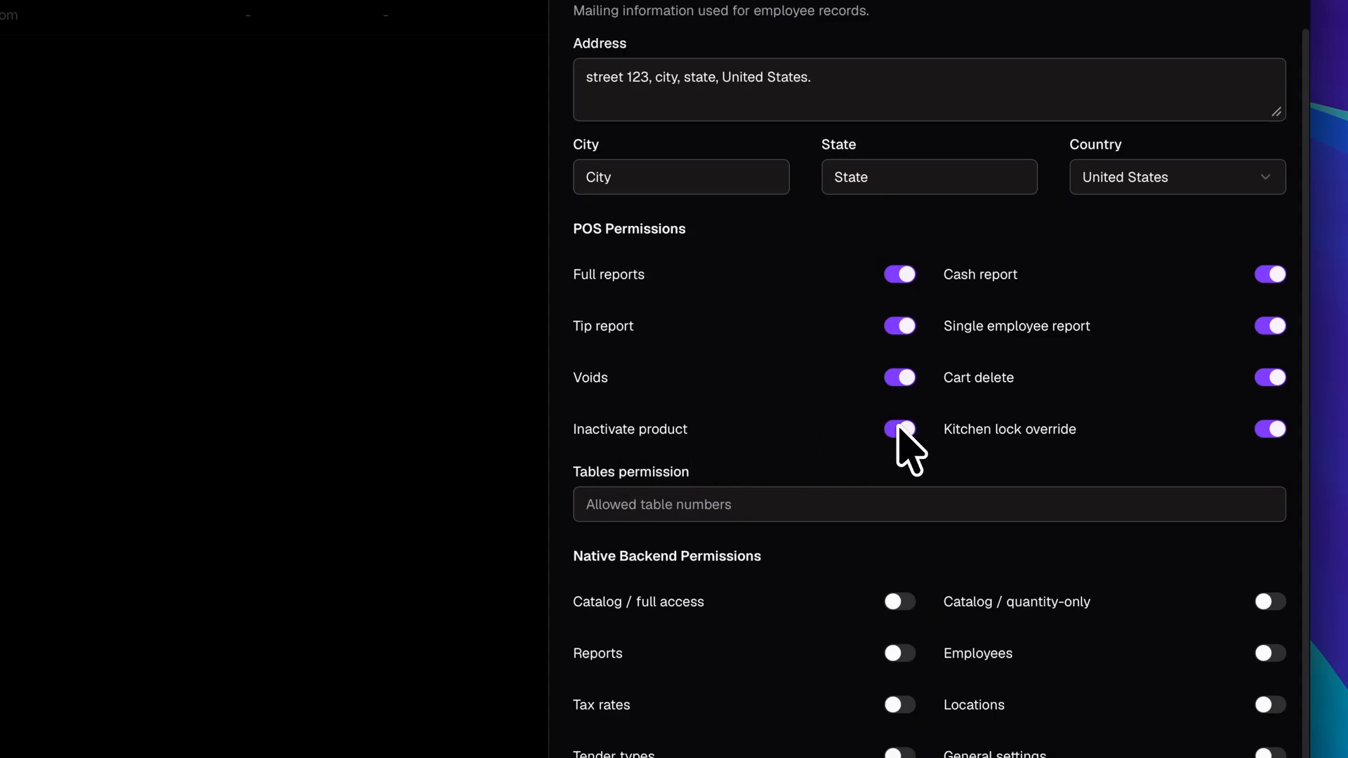
{"action": "scroll", "coordinate": [1215, 386], "scroll_direction": "down", "scroll_amount": 2}
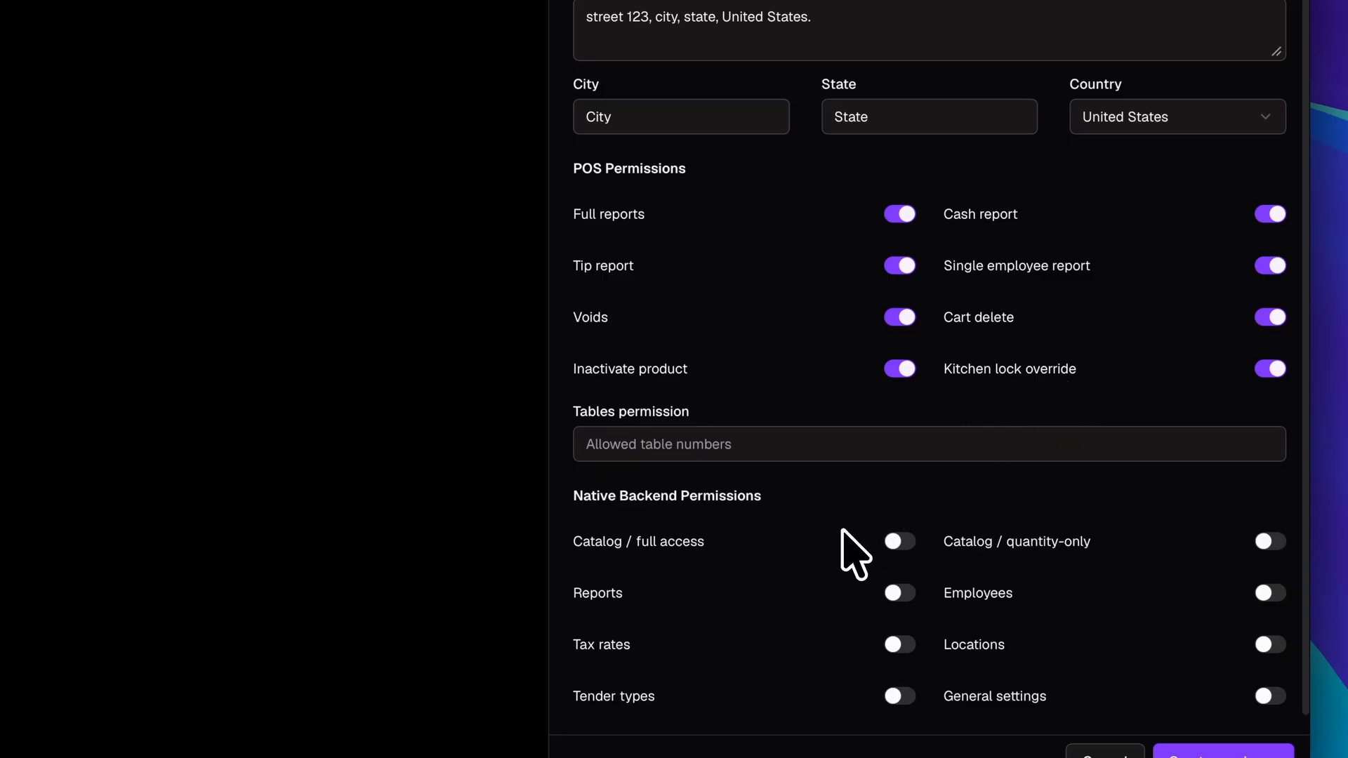
Grant backend full catalog, Reports, Tax rates and Tender types permissions.
{"action": "left_click", "coordinate": [891, 546]}
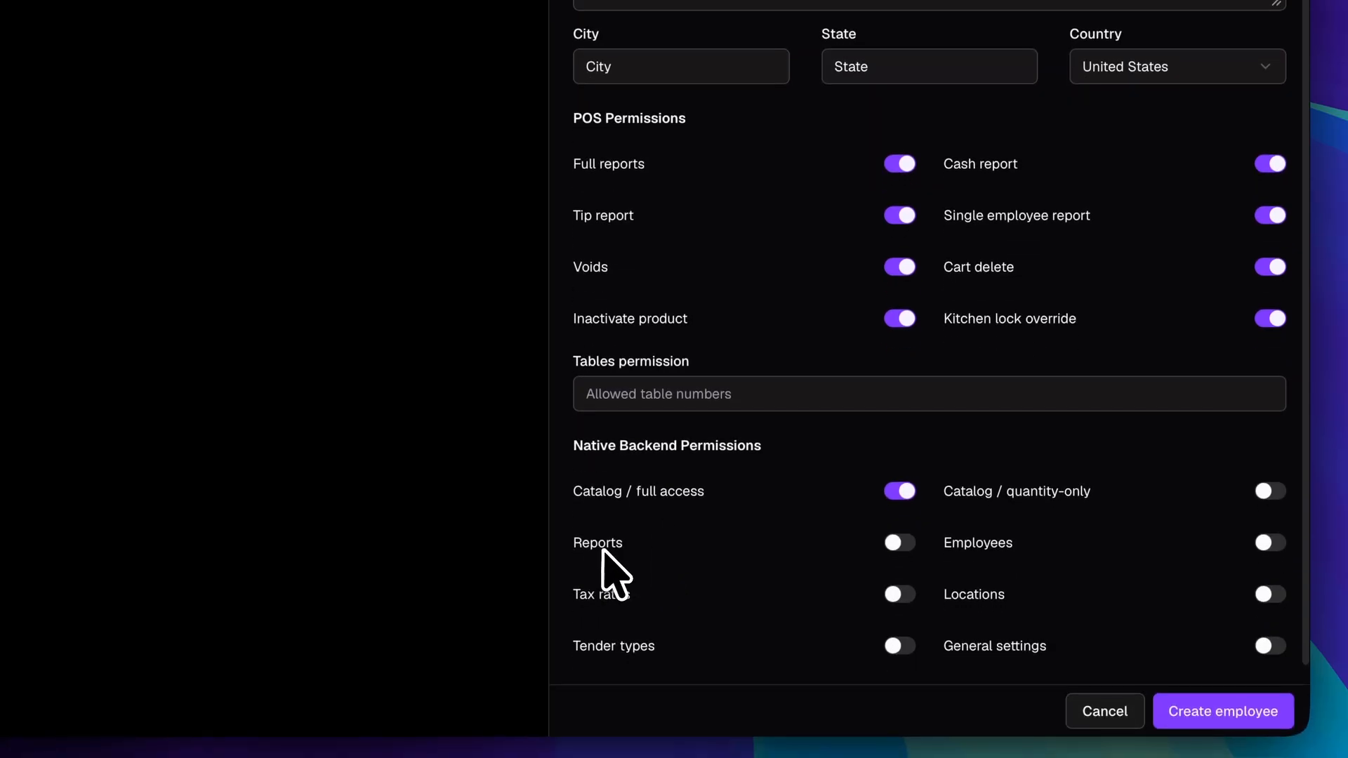
{"action": "left_click", "coordinate": [906, 544]}
{"action": "left_click", "coordinate": [895, 600]}
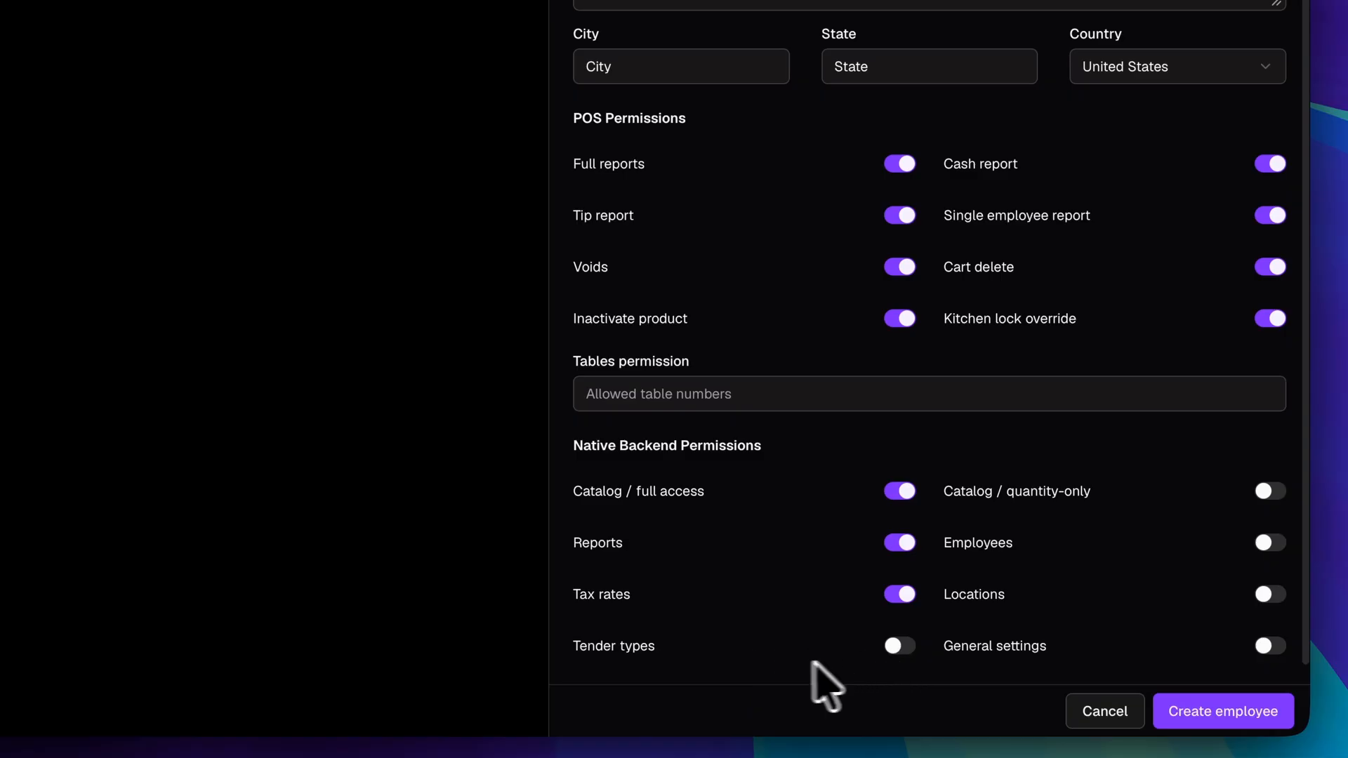
{"action": "left_click", "coordinate": [905, 648]}
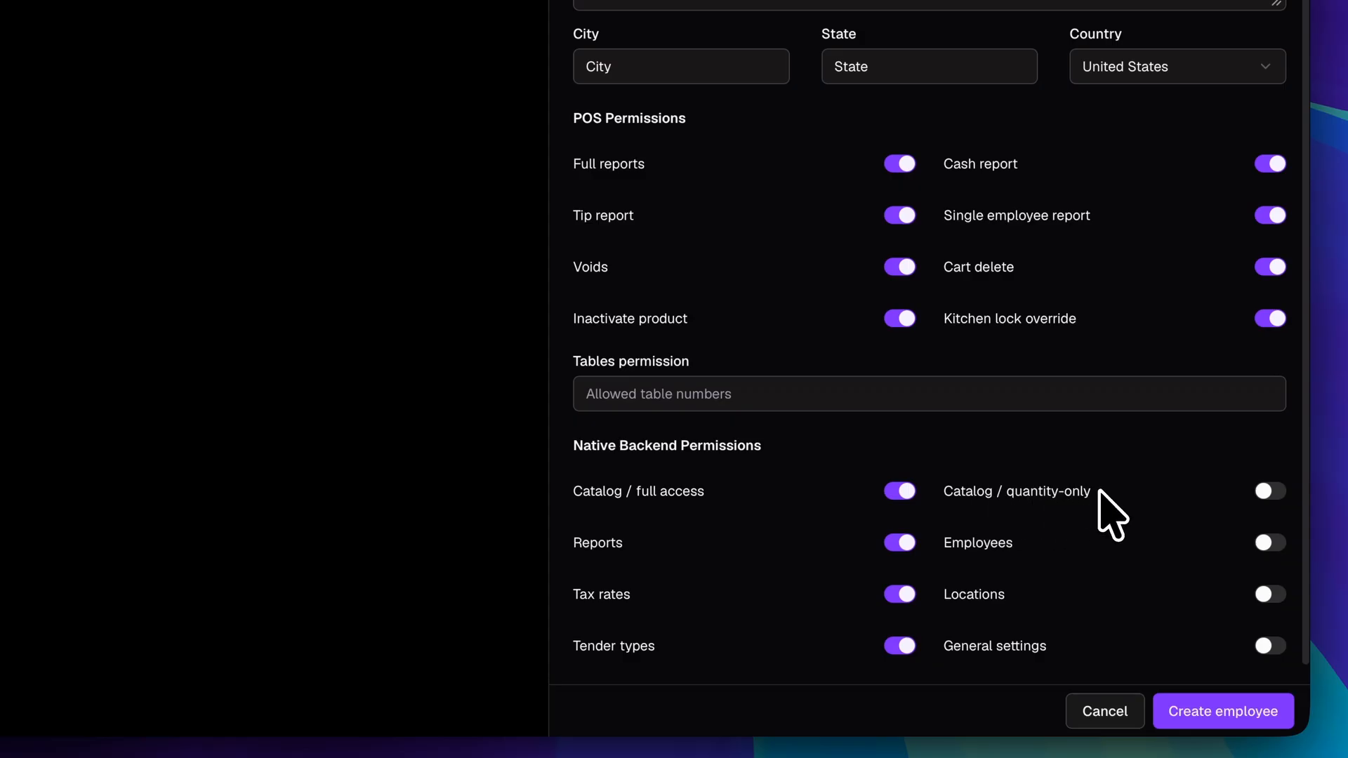
Grant quantity-only catalog, Employees, Locations and General settings permissions, then create the employee.
{"action": "left_click", "coordinate": [1268, 491]}
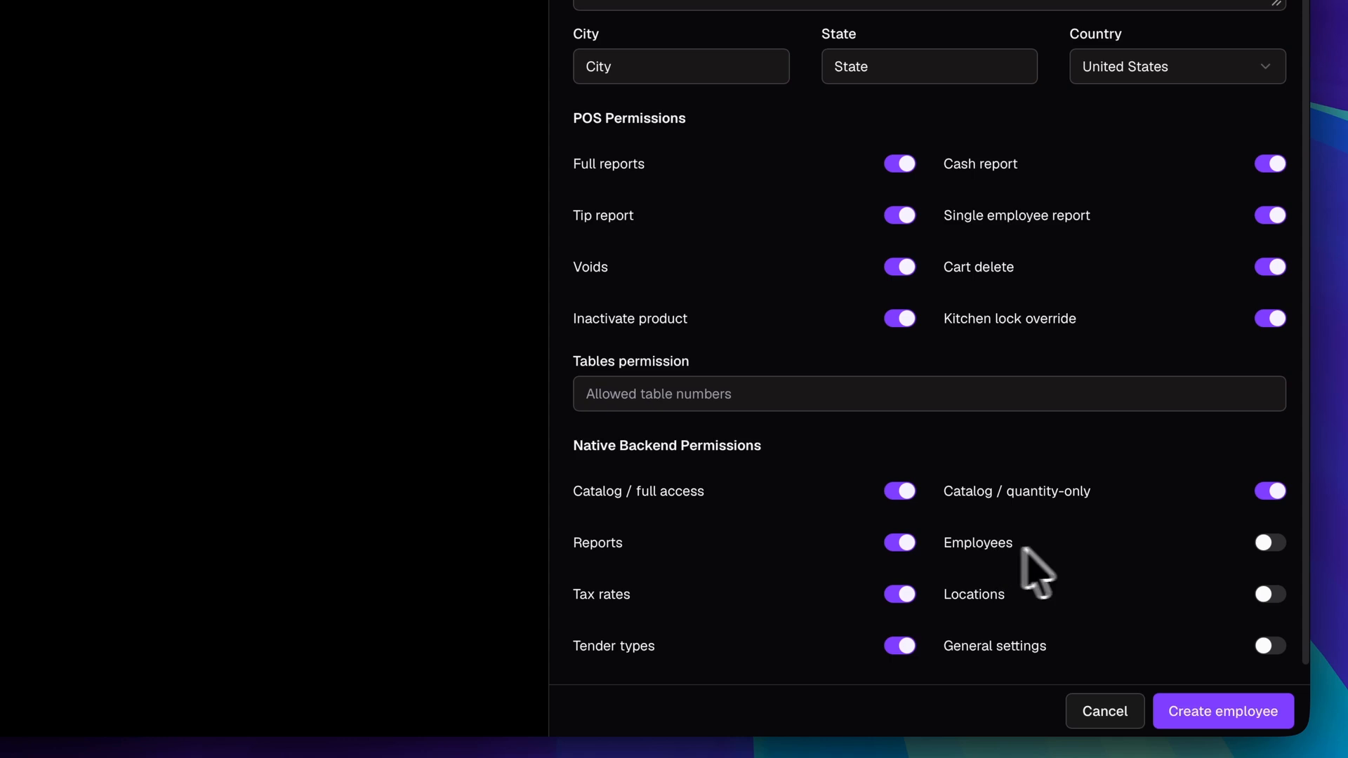
{"action": "left_click", "coordinate": [1267, 544]}
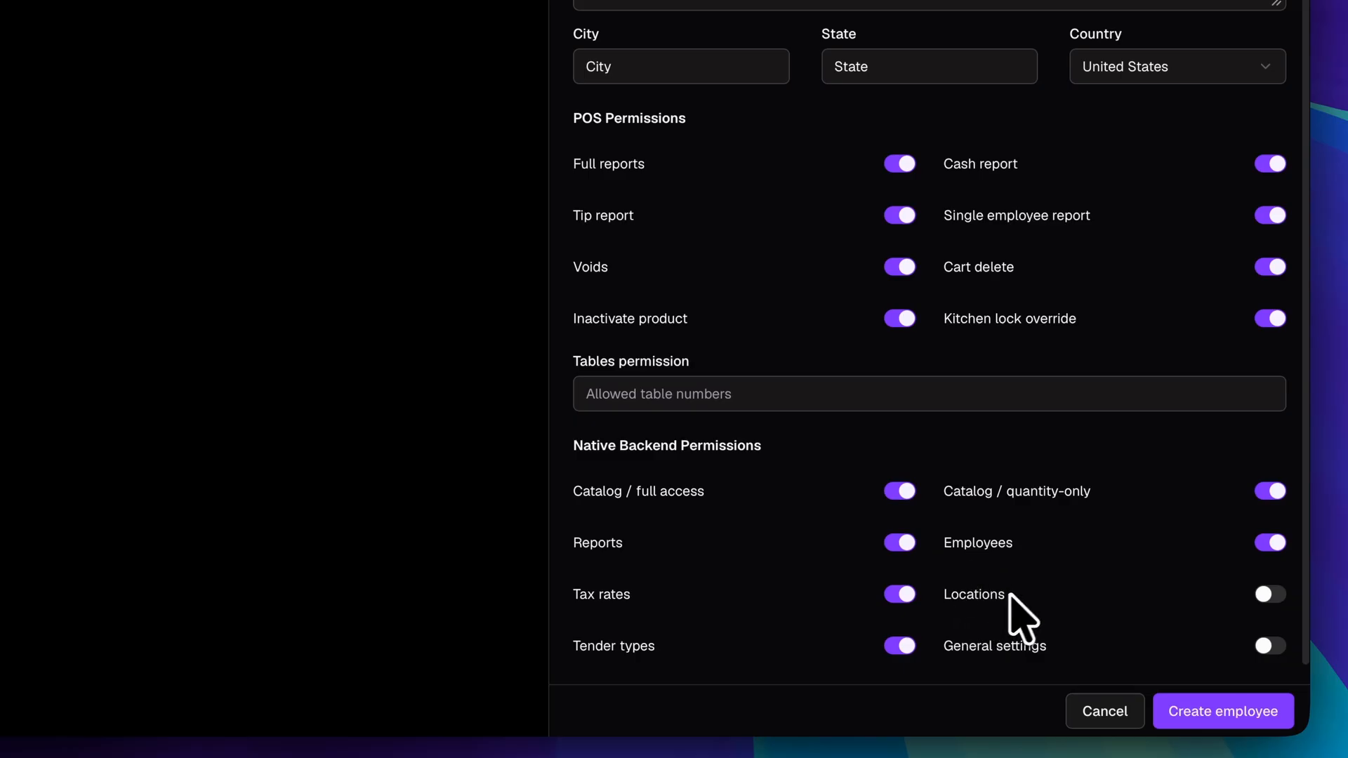
{"action": "left_click", "coordinate": [1267, 595]}
{"action": "left_click", "coordinate": [1270, 648]}
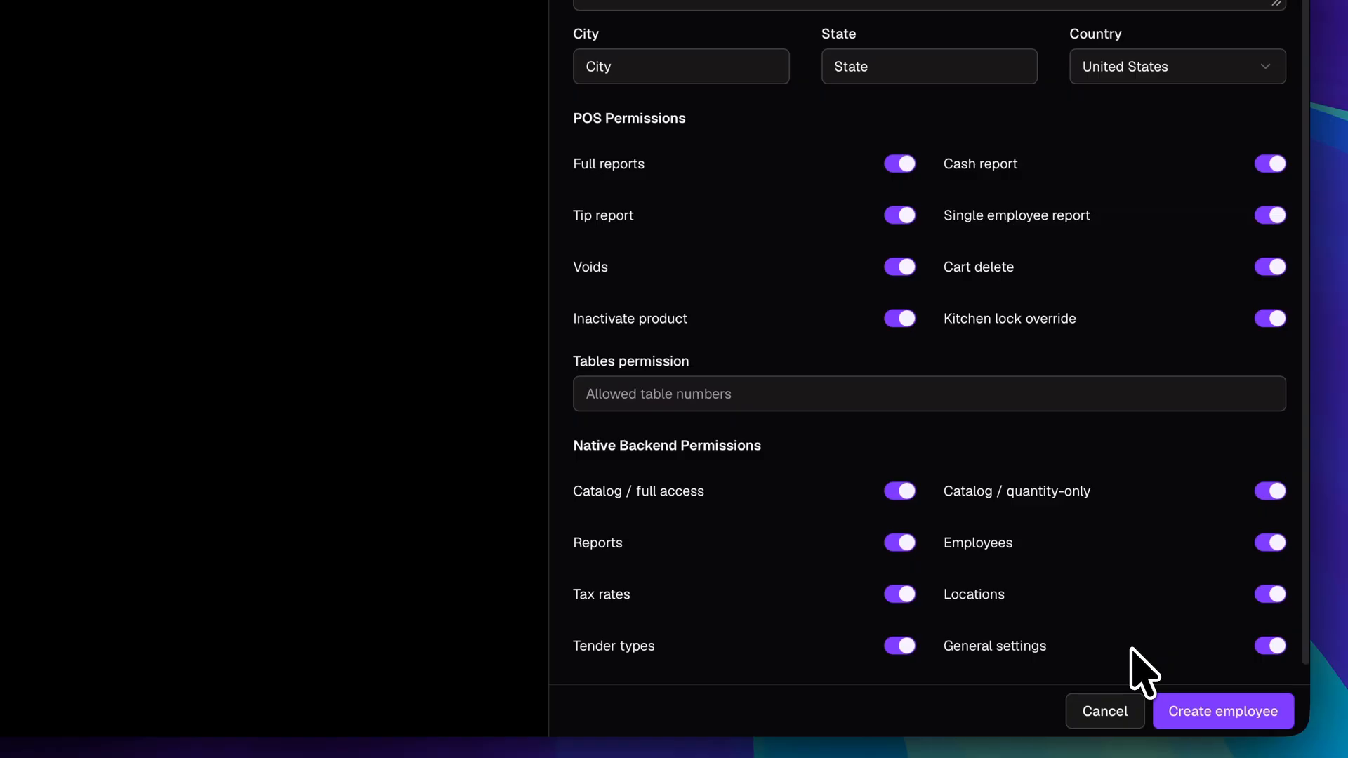
{"action": "left_click", "coordinate": [1212, 709]}
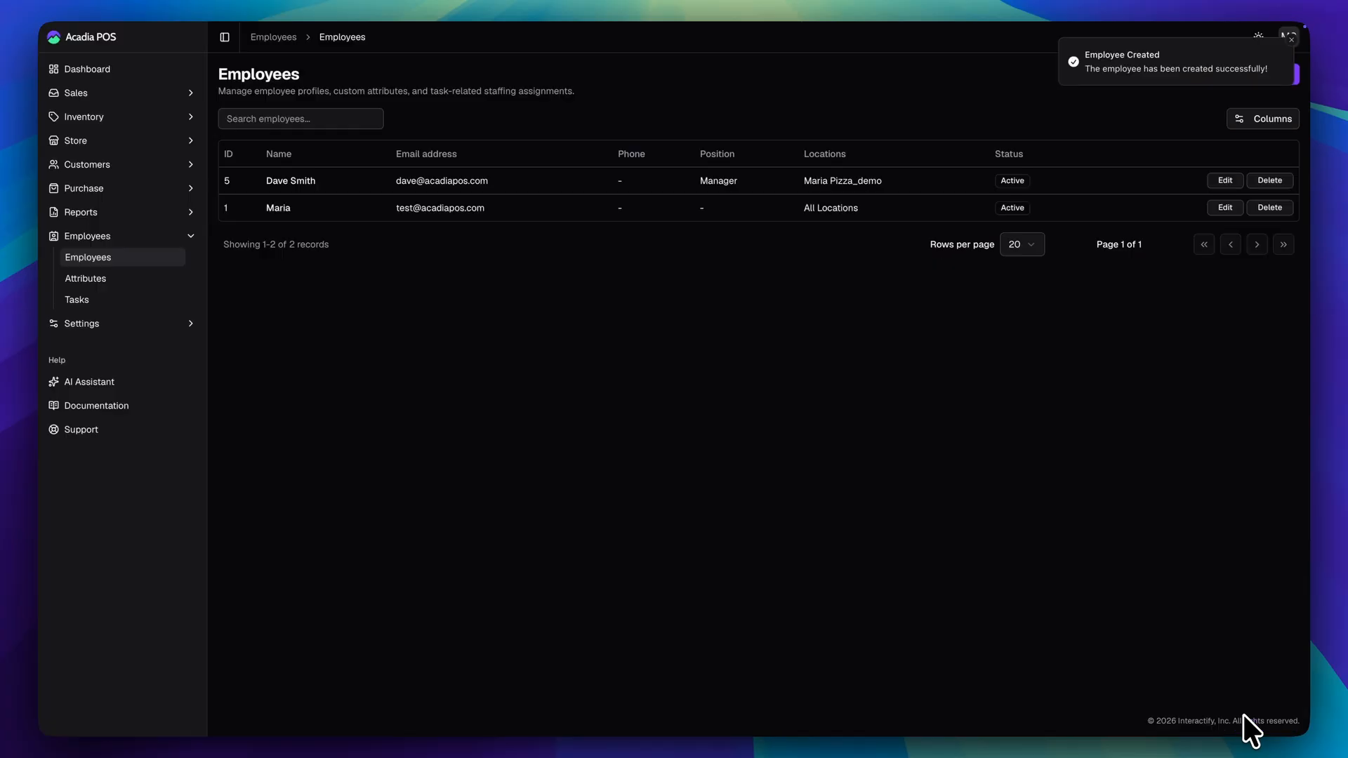